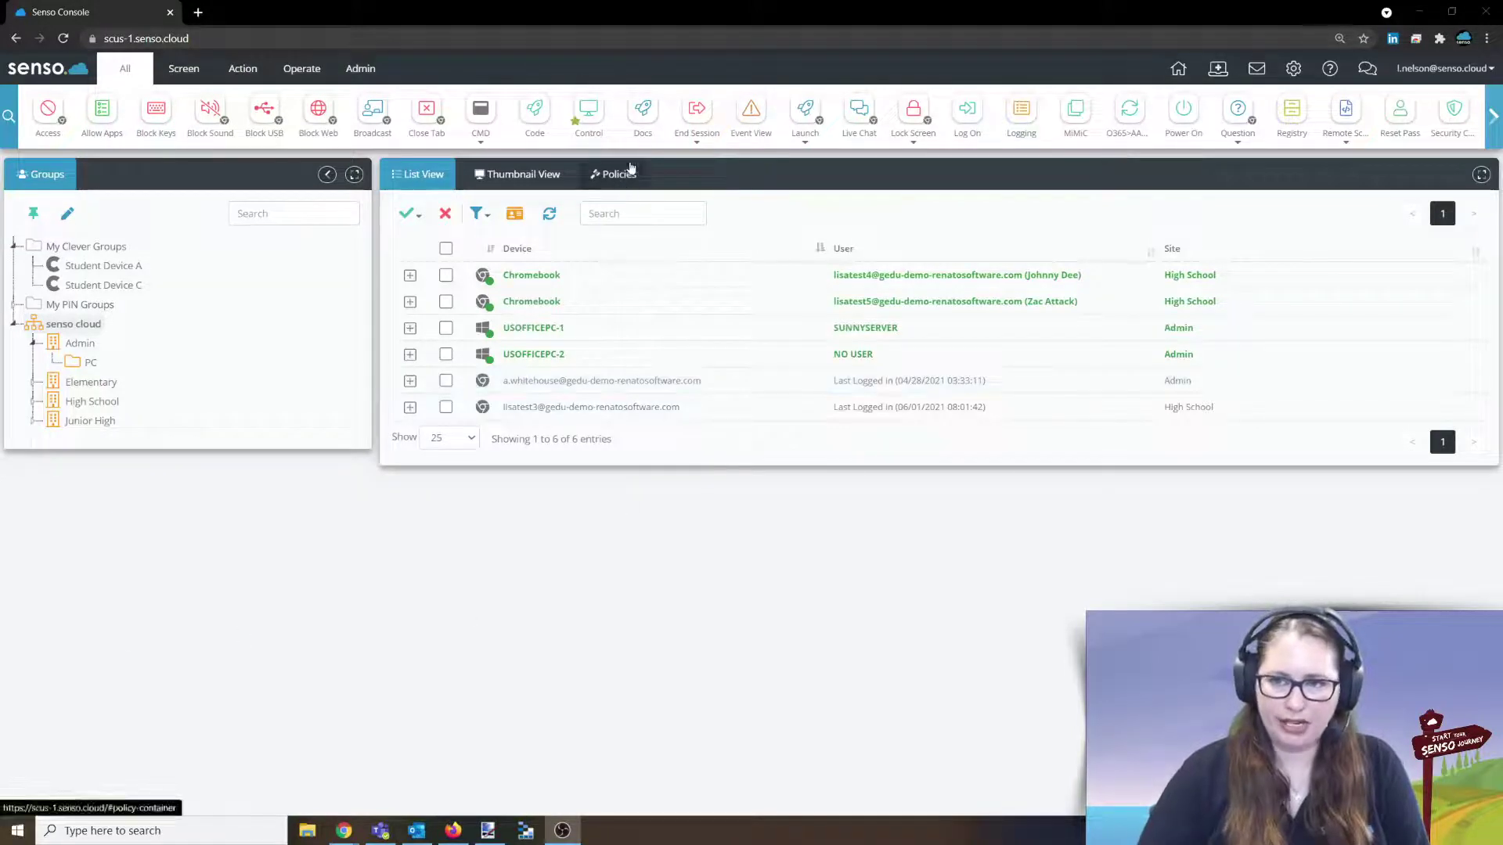
# Browse the Block Resources (senso cloud) policy, then the Admin and PC group policy lists.
pyautogui.click(628, 168)
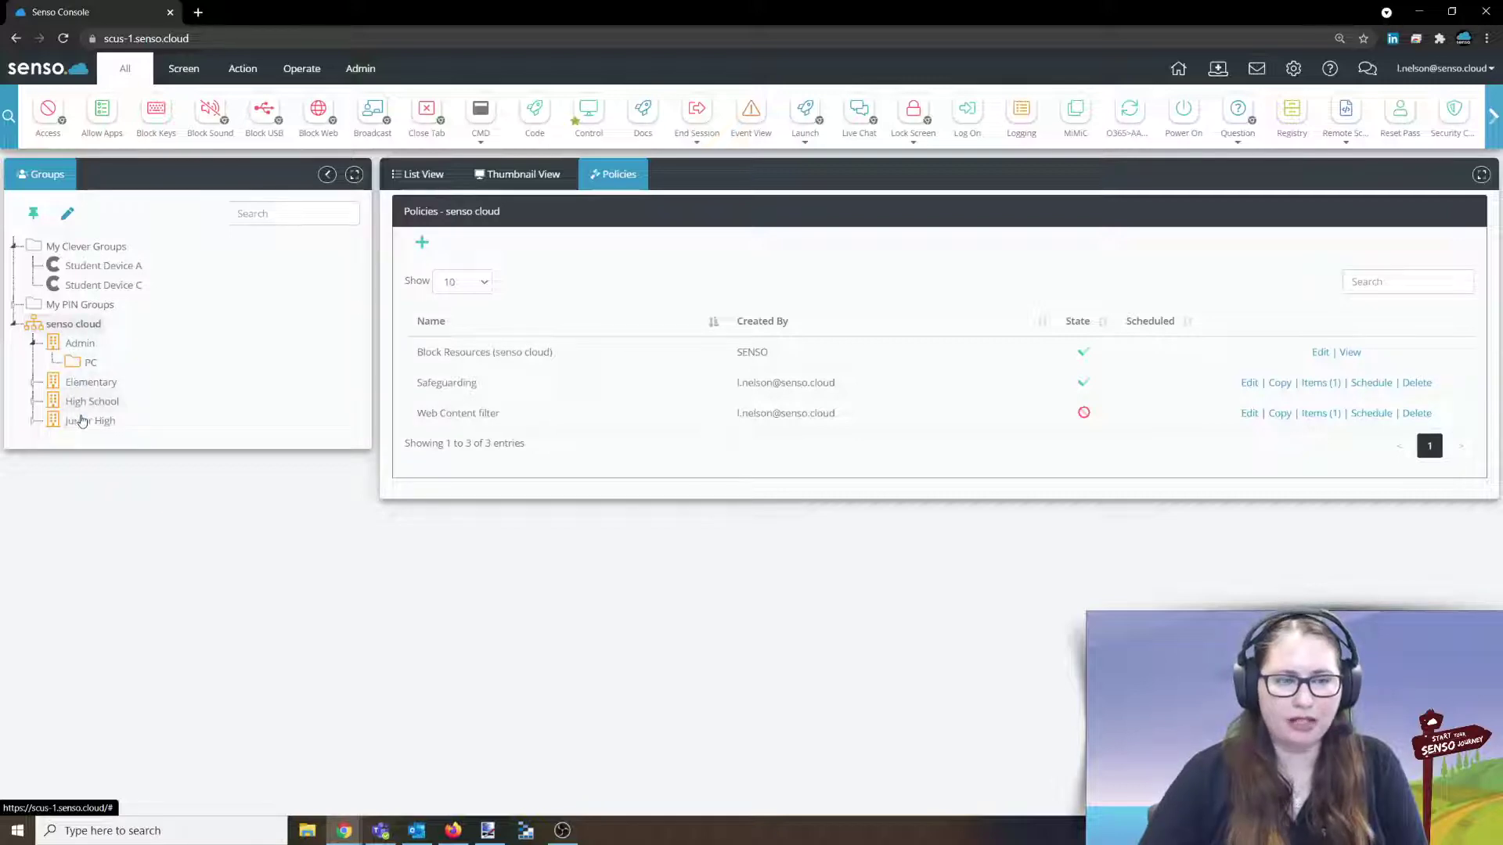
pyautogui.click(505, 353)
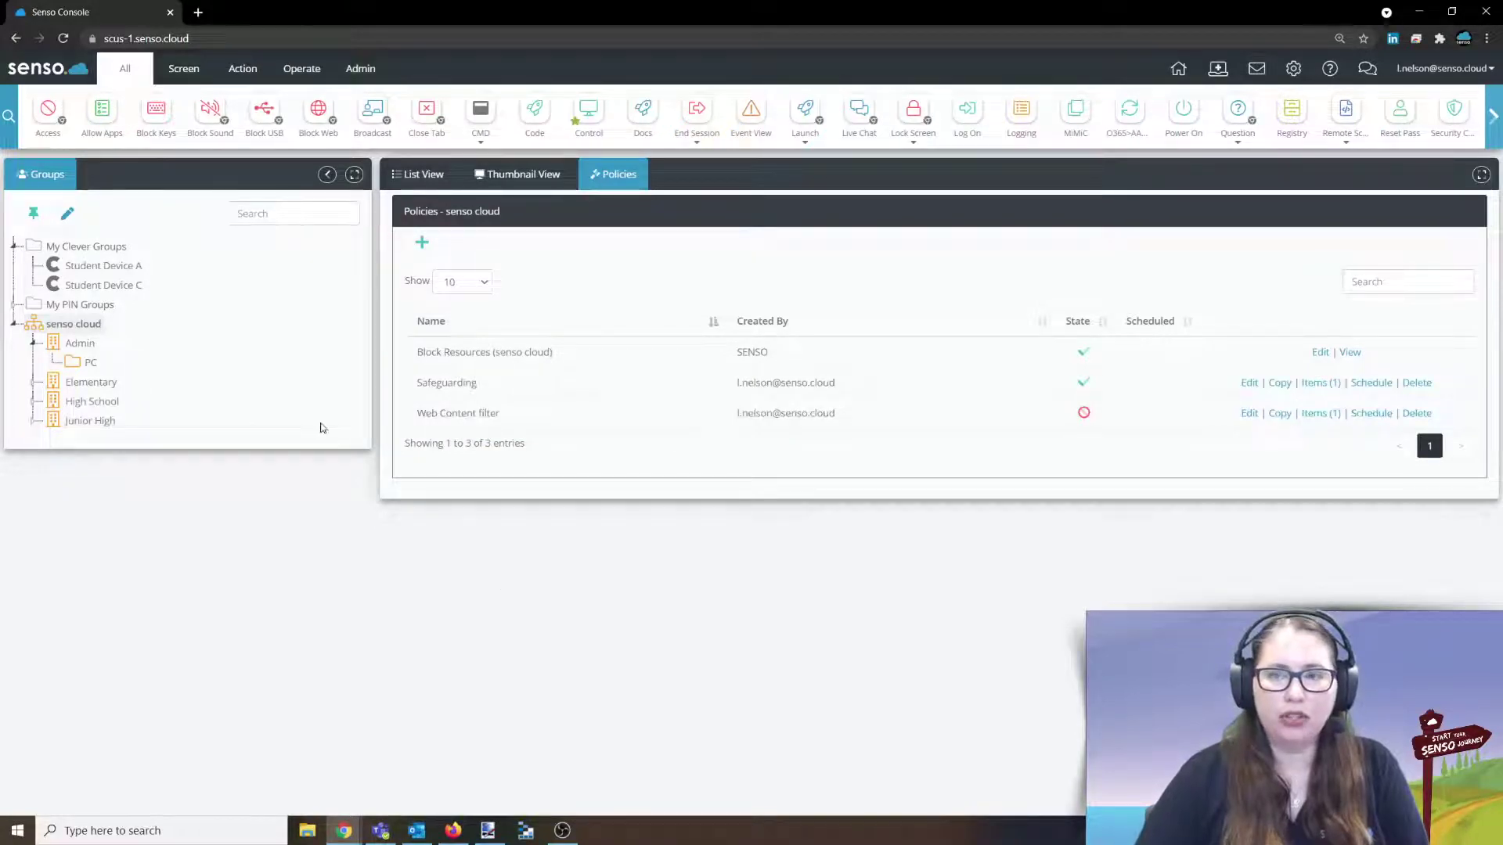
pyautogui.click(91, 350)
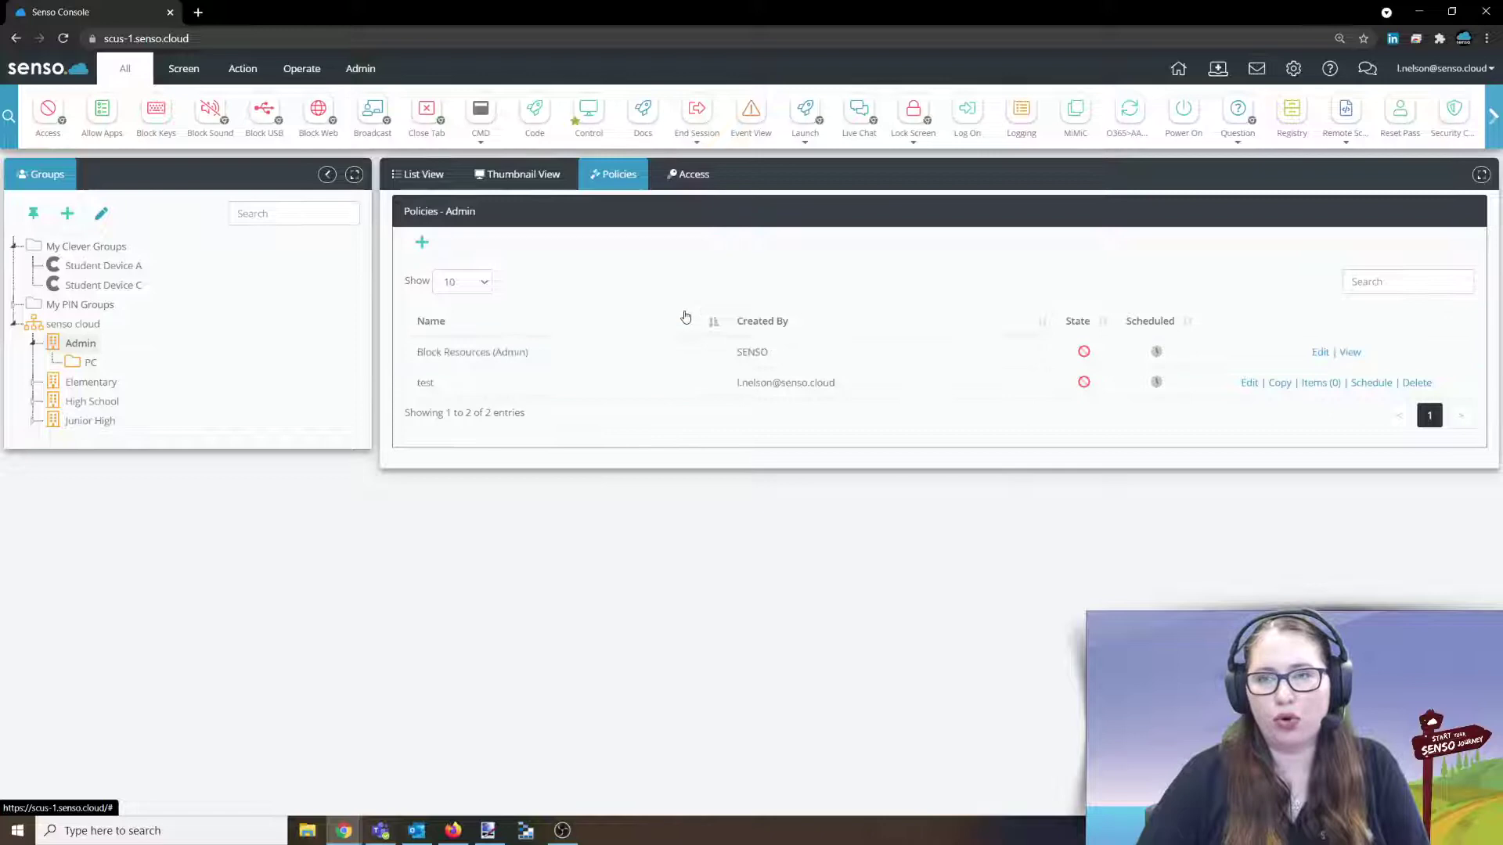
pyautogui.click(90, 365)
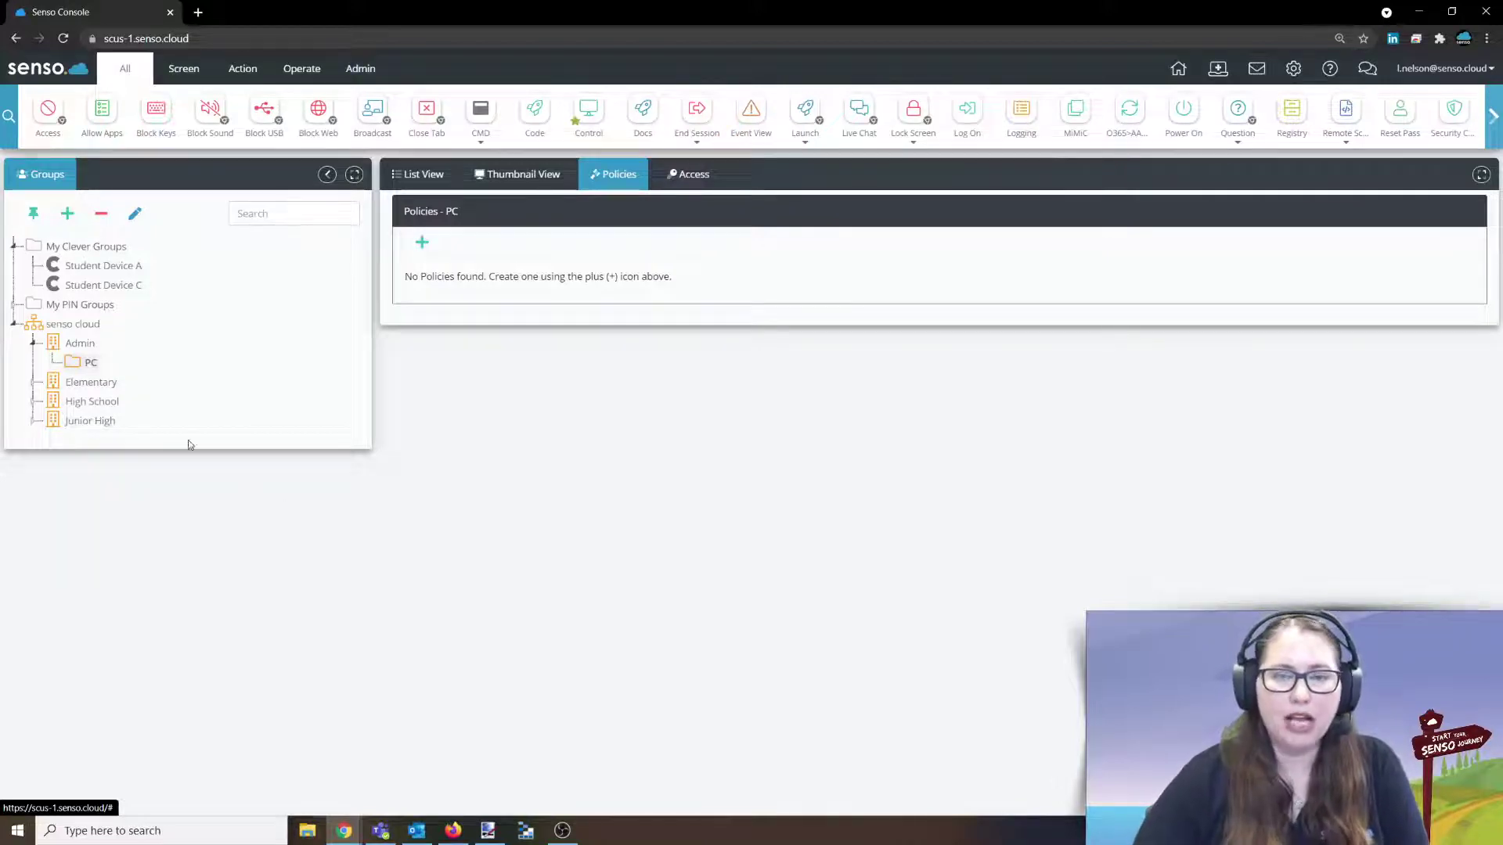
# Show the Admin group's devices as thumbnails and open a remote view of USOFFICEPC-2.
pyautogui.click(74, 346)
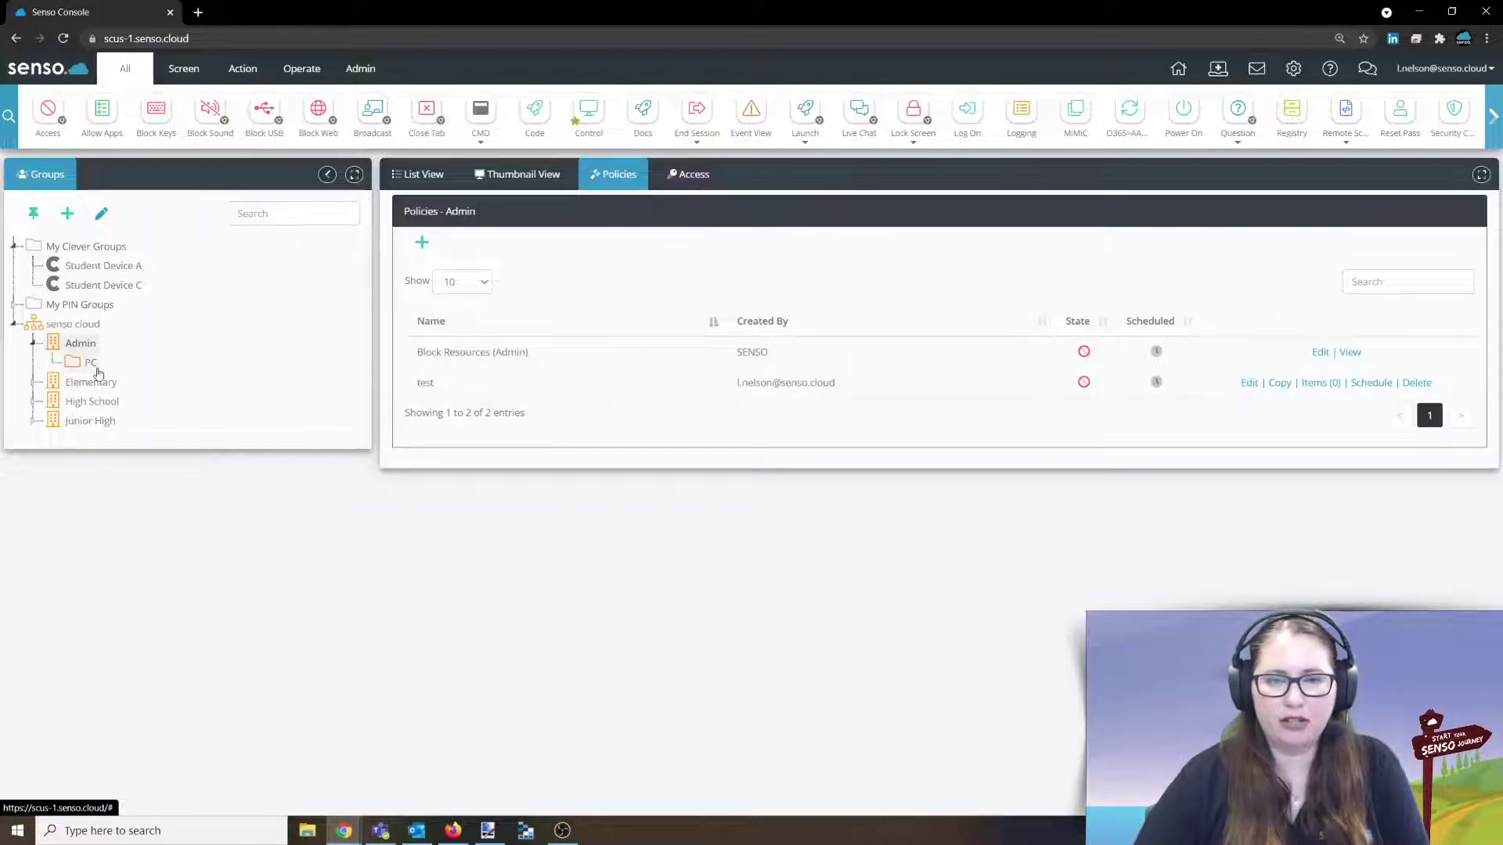
pyautogui.click(420, 174)
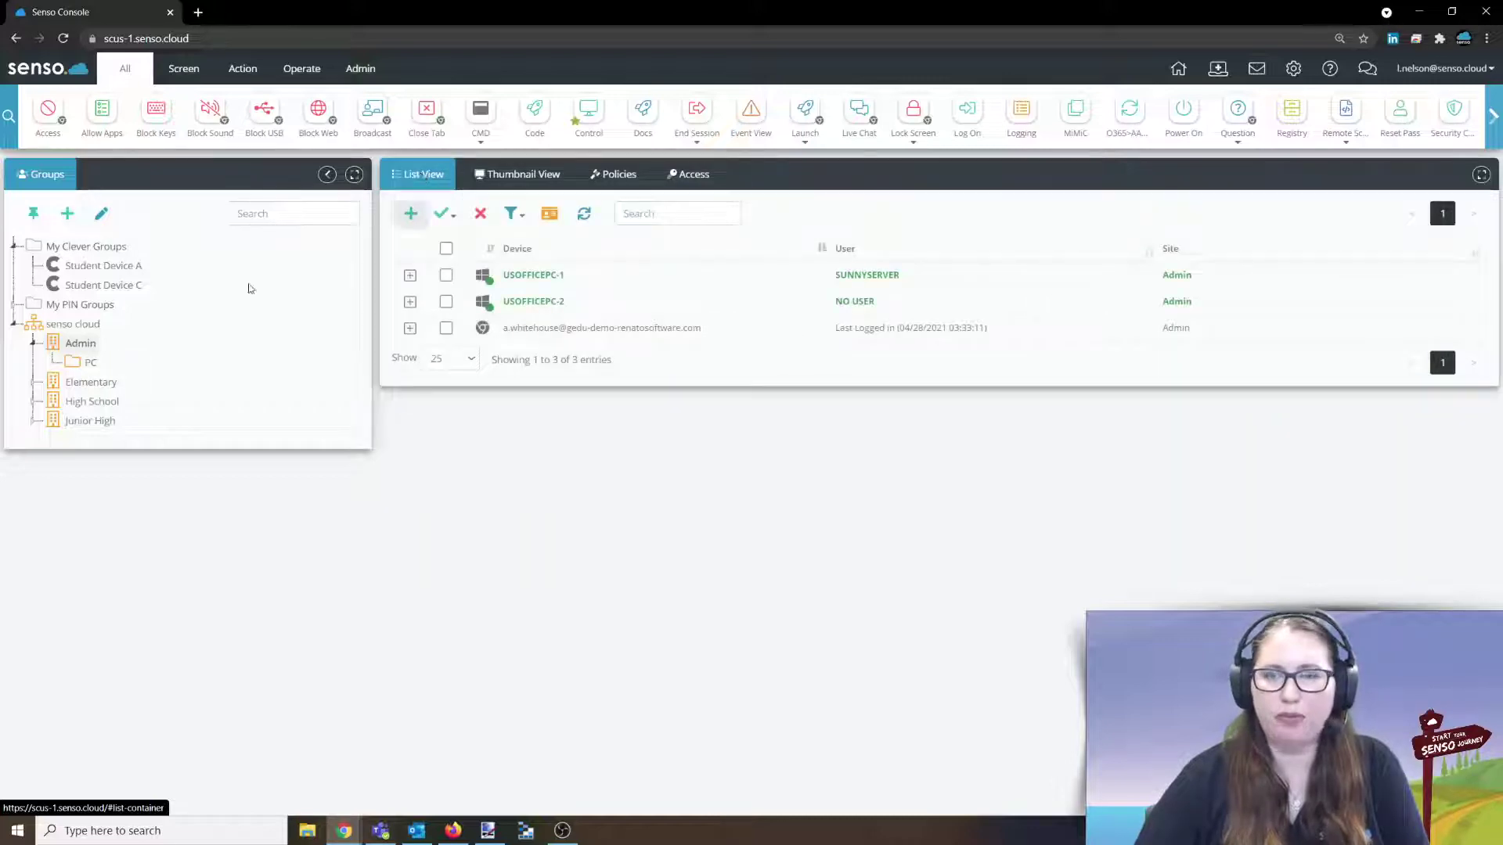
pyautogui.click(523, 182)
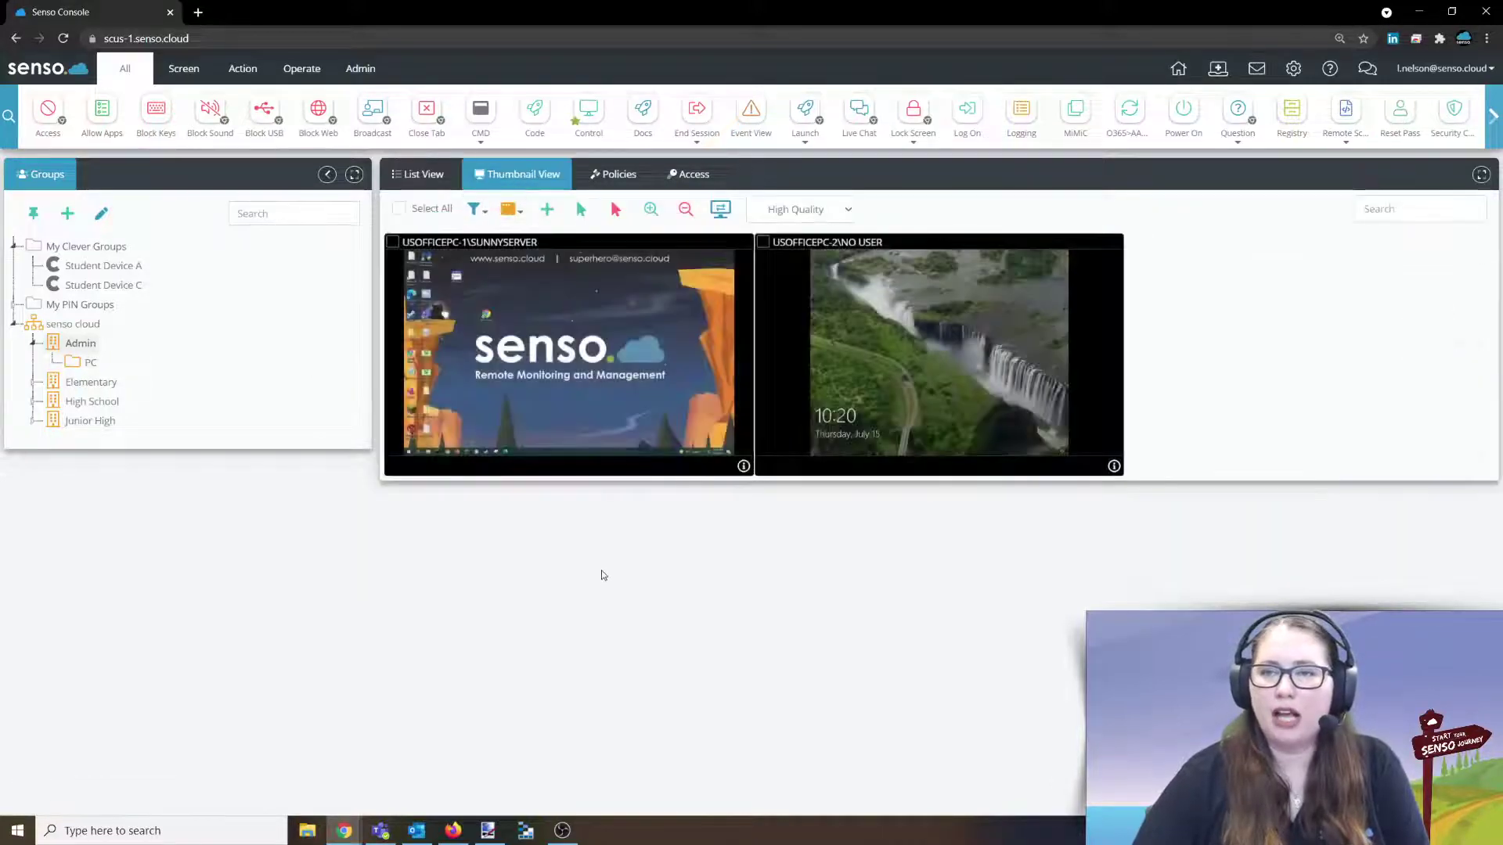
pyautogui.doubleClick(908, 338)
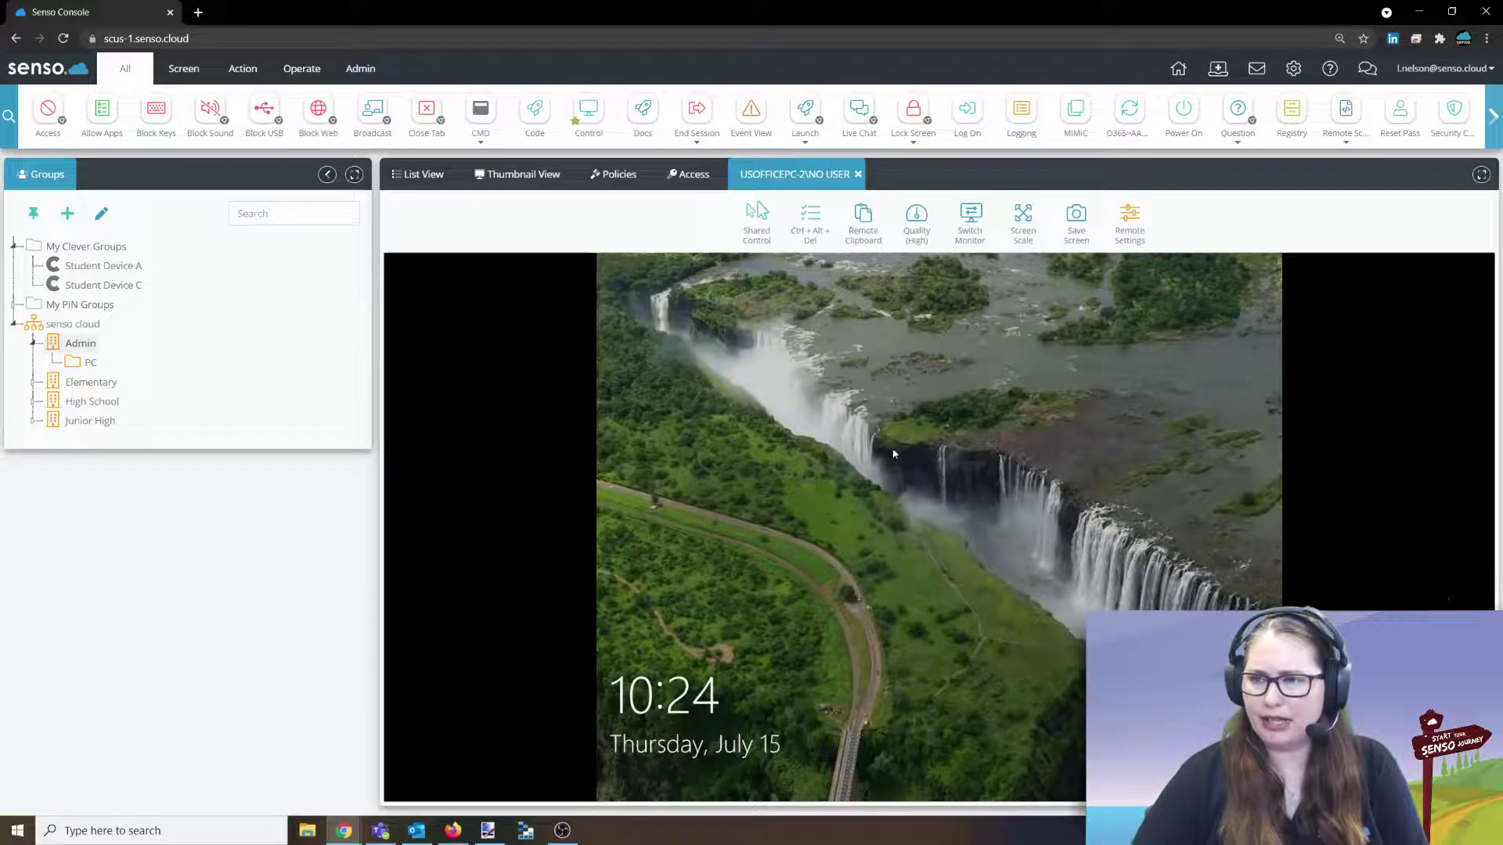
# Sign into USOFFICEPC-2 with the account password, then close its remote session tab.
pyautogui.click(894, 454)
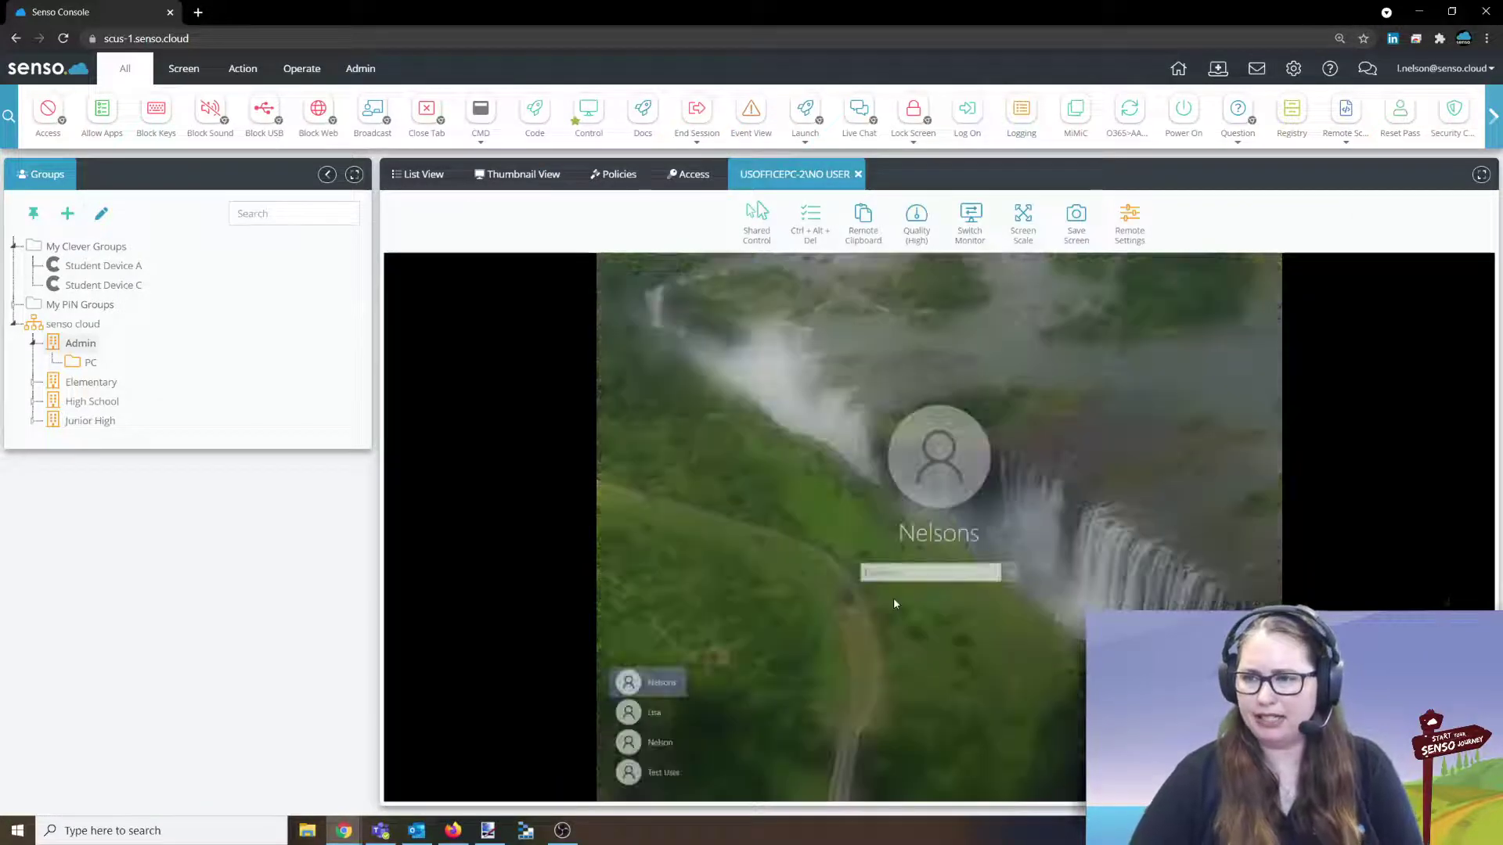
pyautogui.write('******')
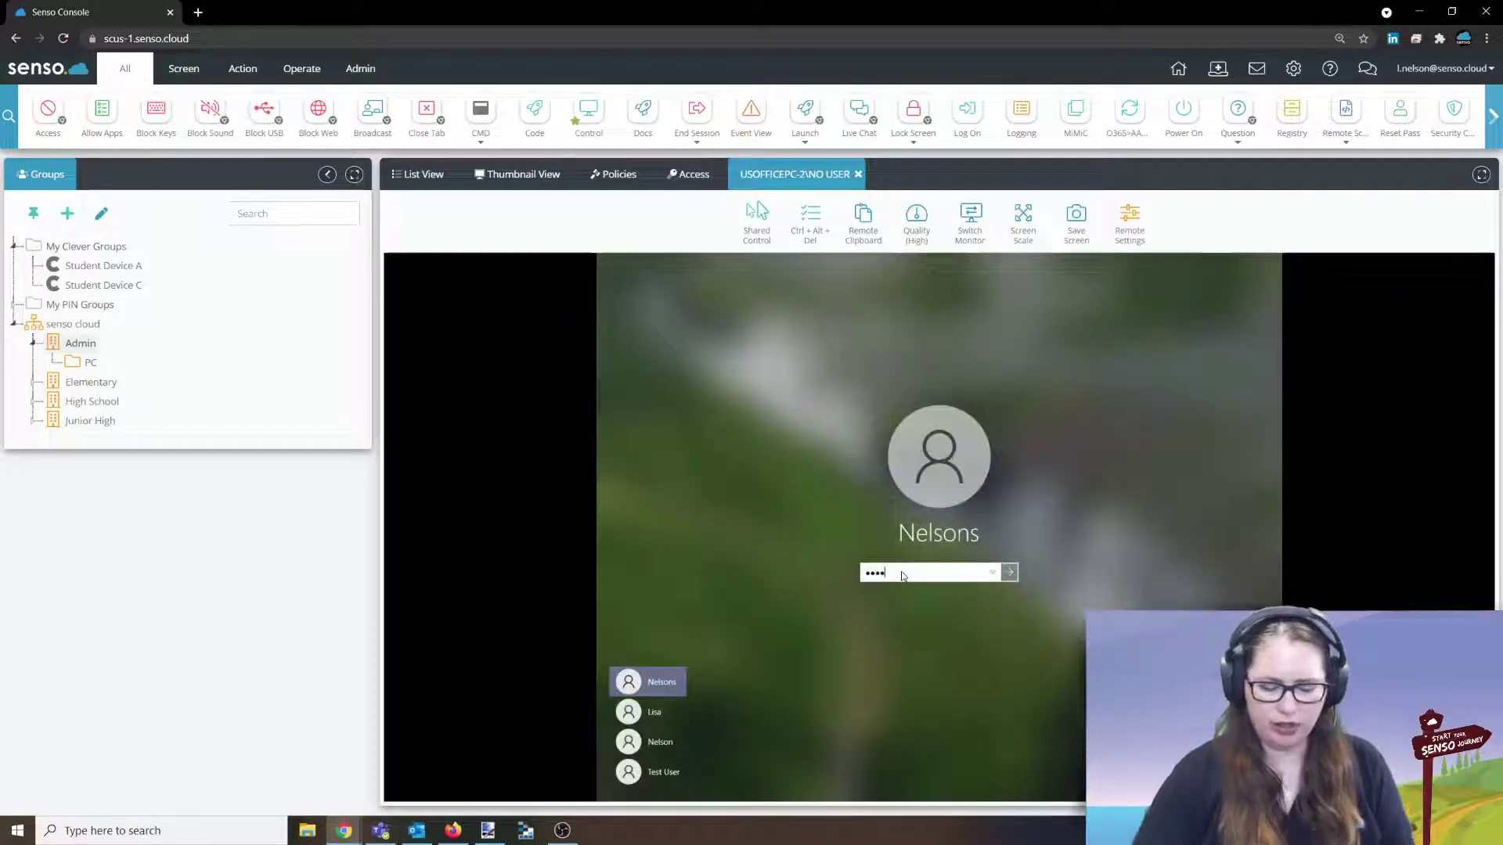
pyautogui.press('Return')
pyautogui.click(858, 174)
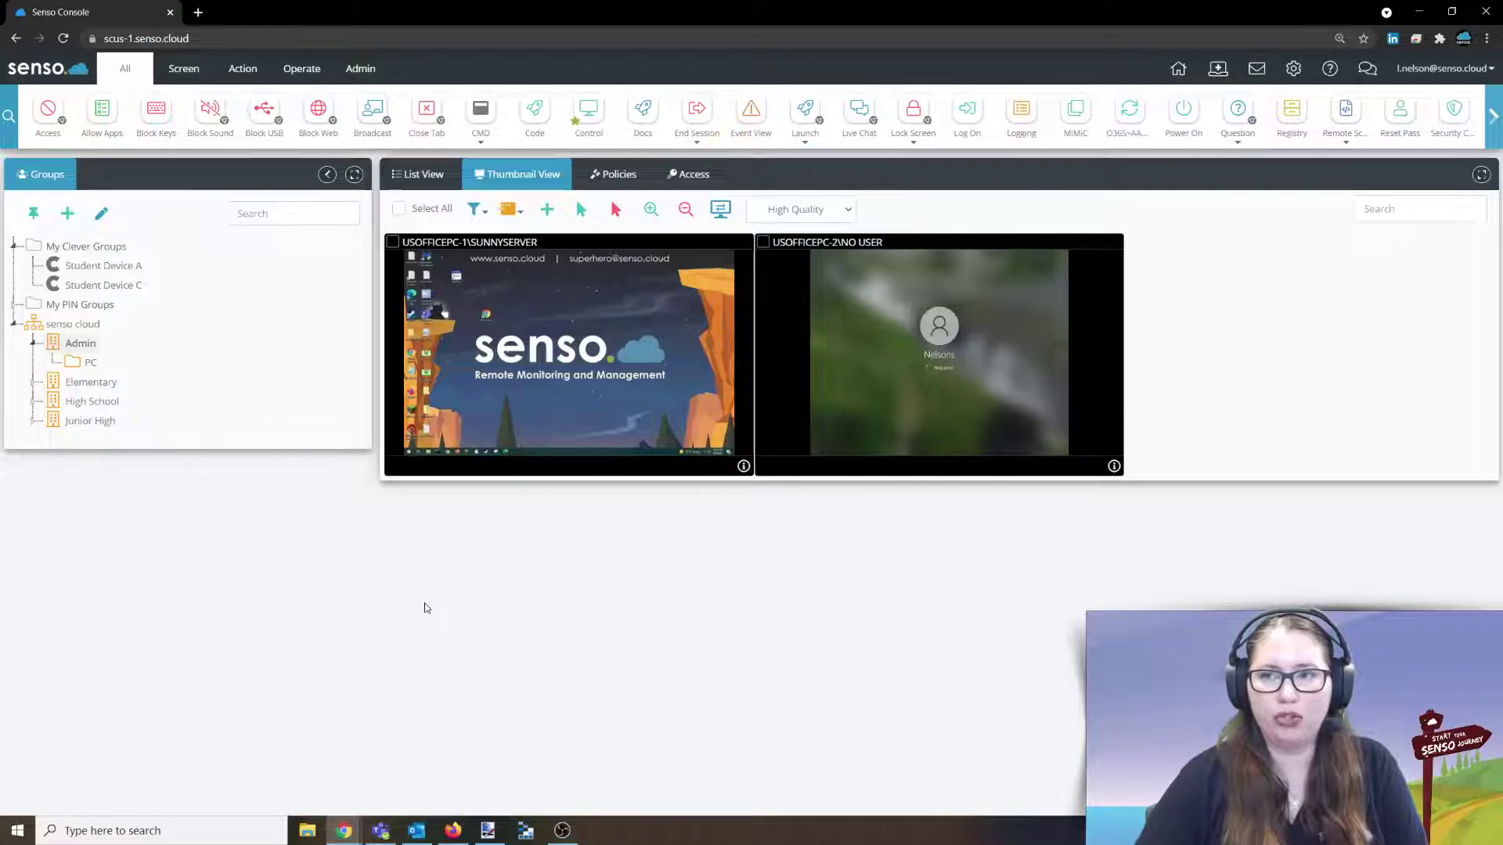
# Open the End Session settings and keep Logout as the session type.
pyautogui.click(692, 118)
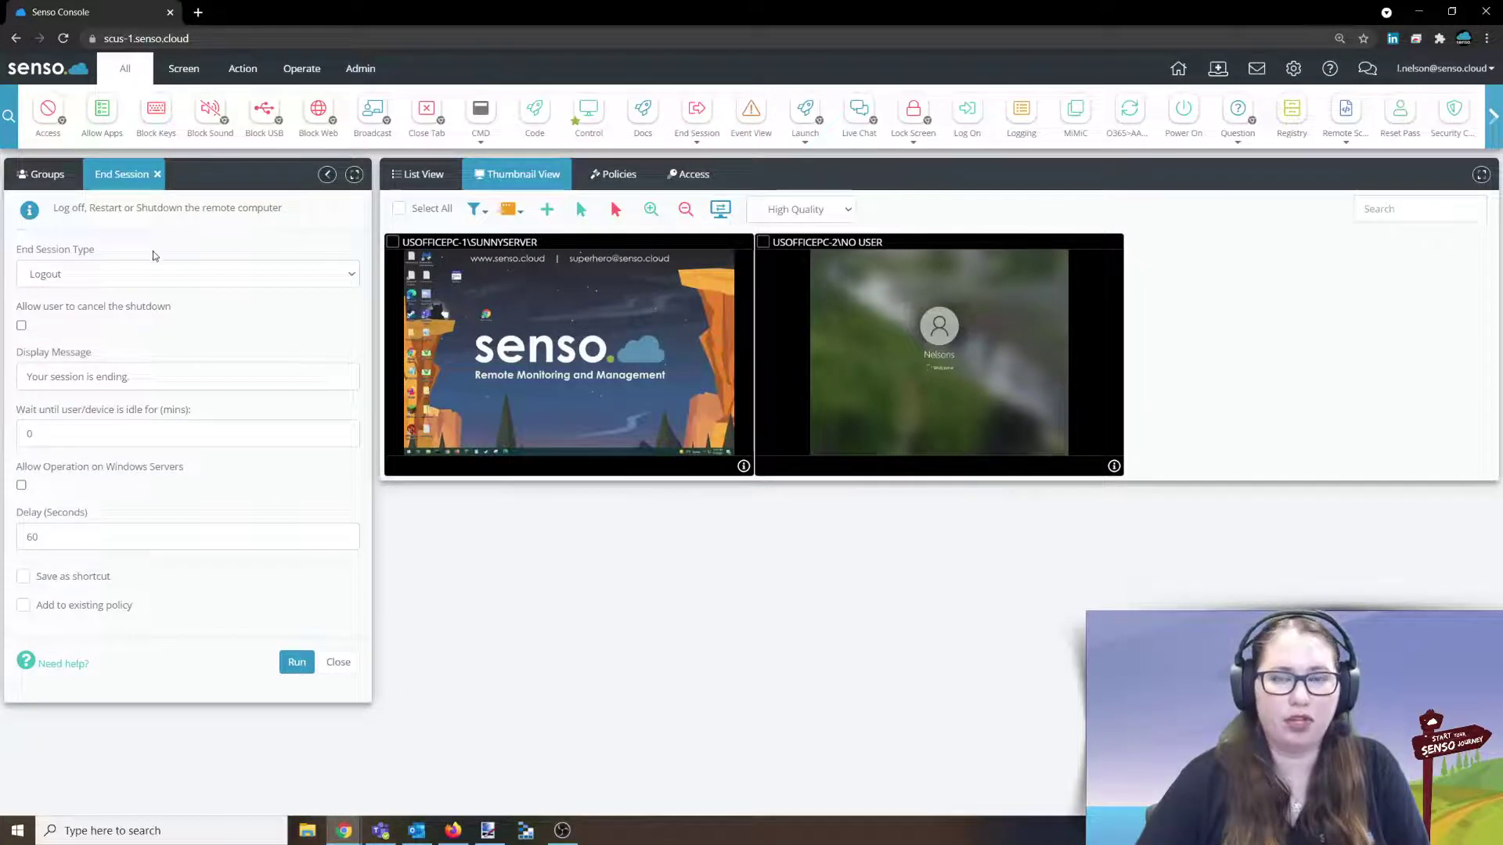
pyautogui.click(143, 278)
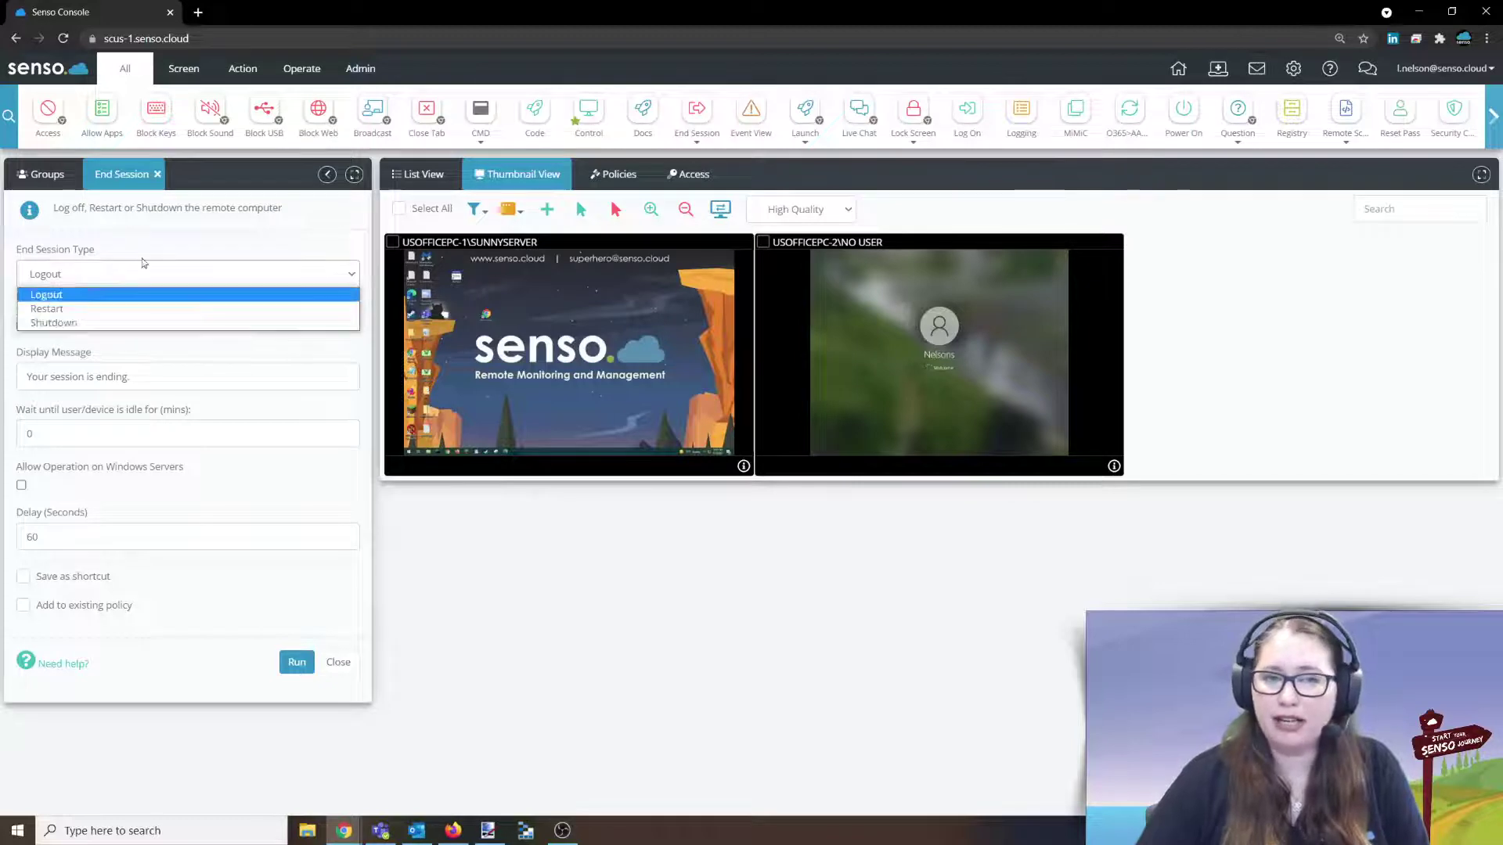
pyautogui.click(144, 262)
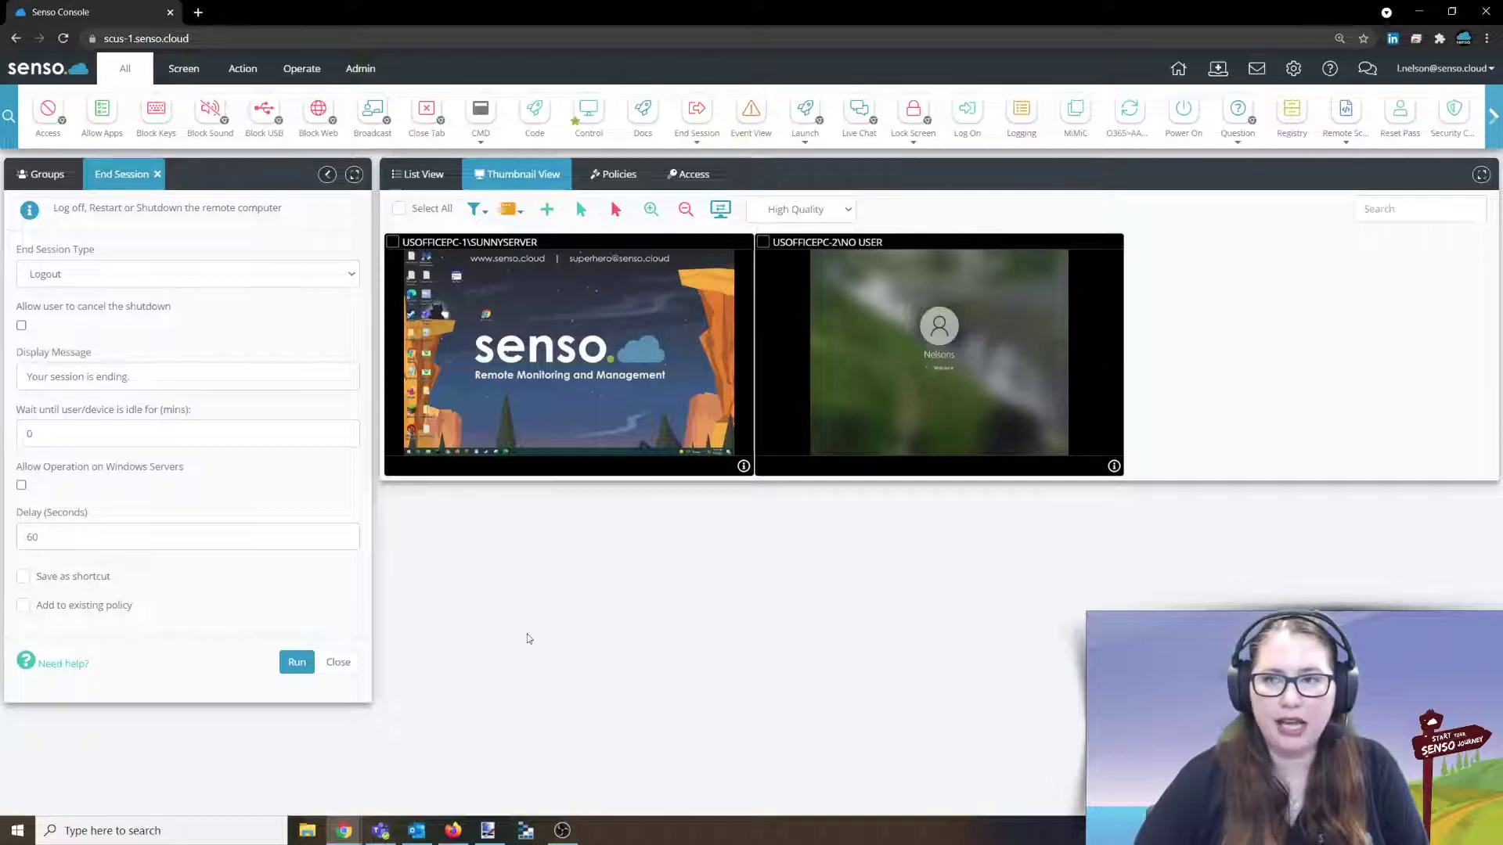
# Add a new Admin group policy named 'end of the day policy' and confirm it.
pyautogui.click(623, 176)
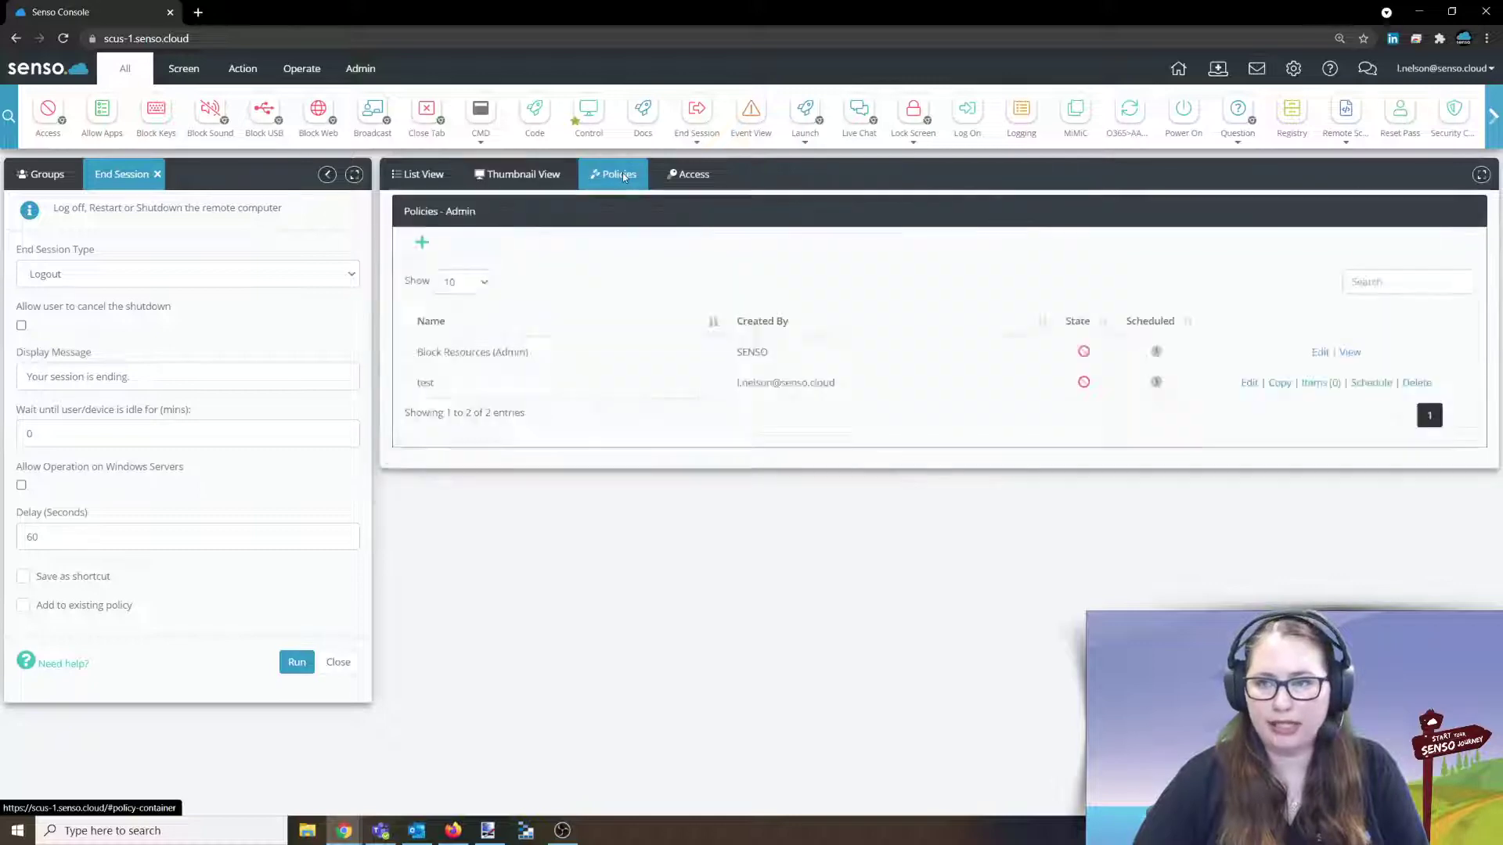
pyautogui.click(422, 242)
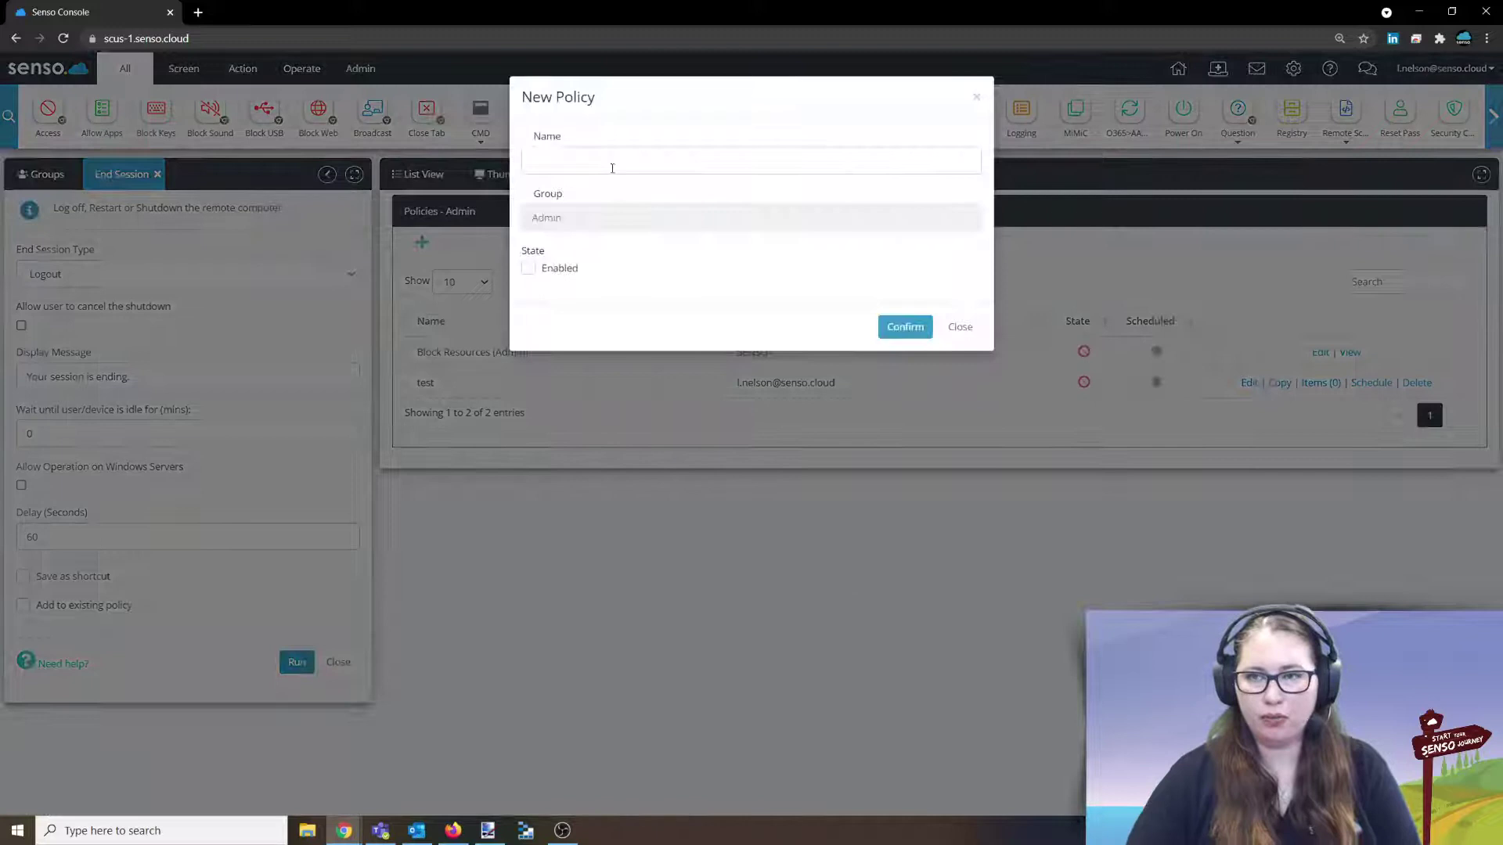
pyautogui.click(609, 163)
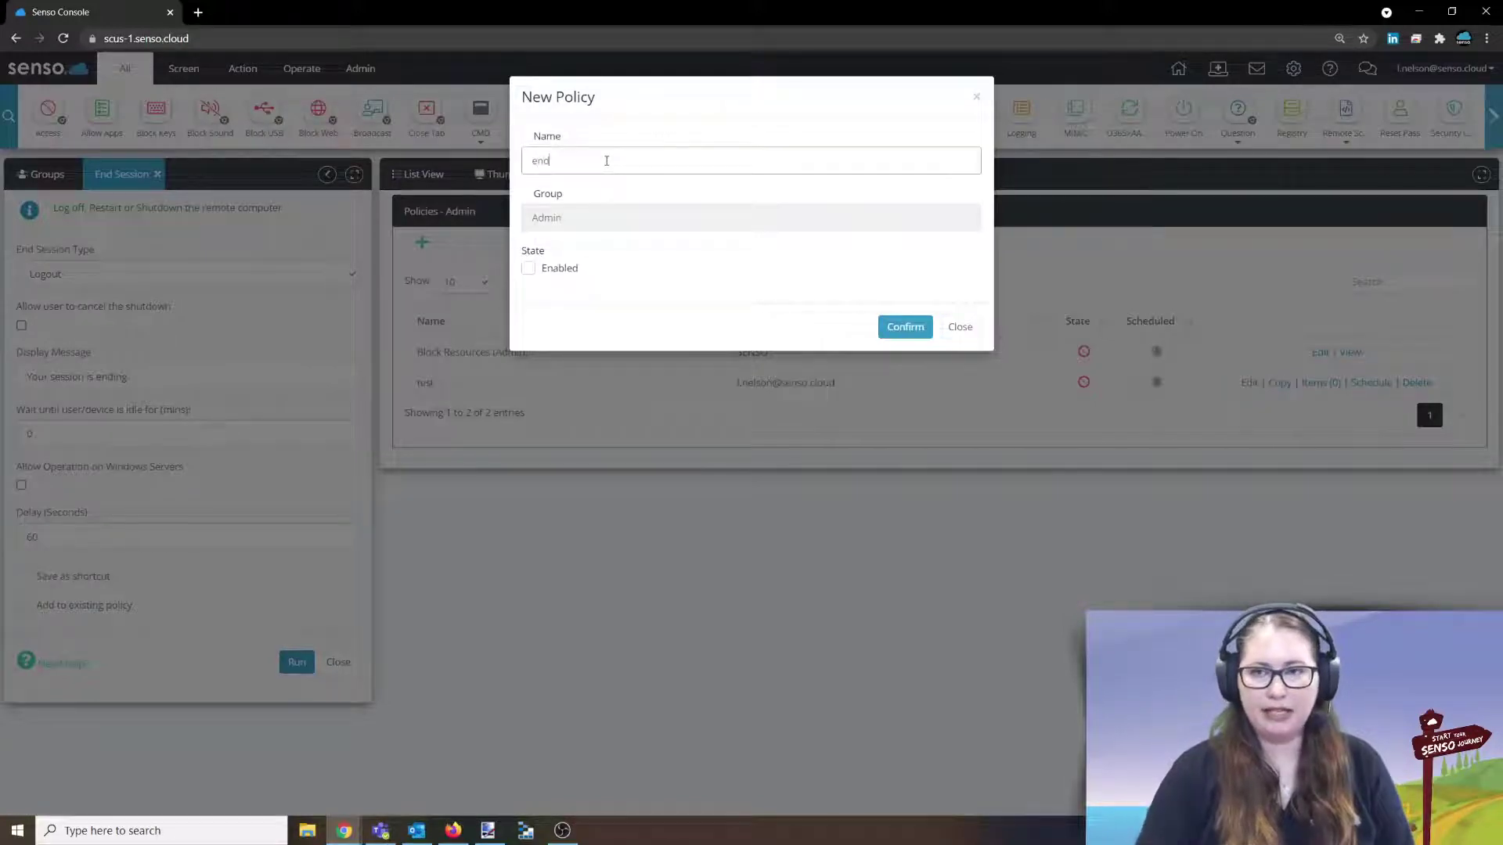
pyautogui.write('end of the day policy')
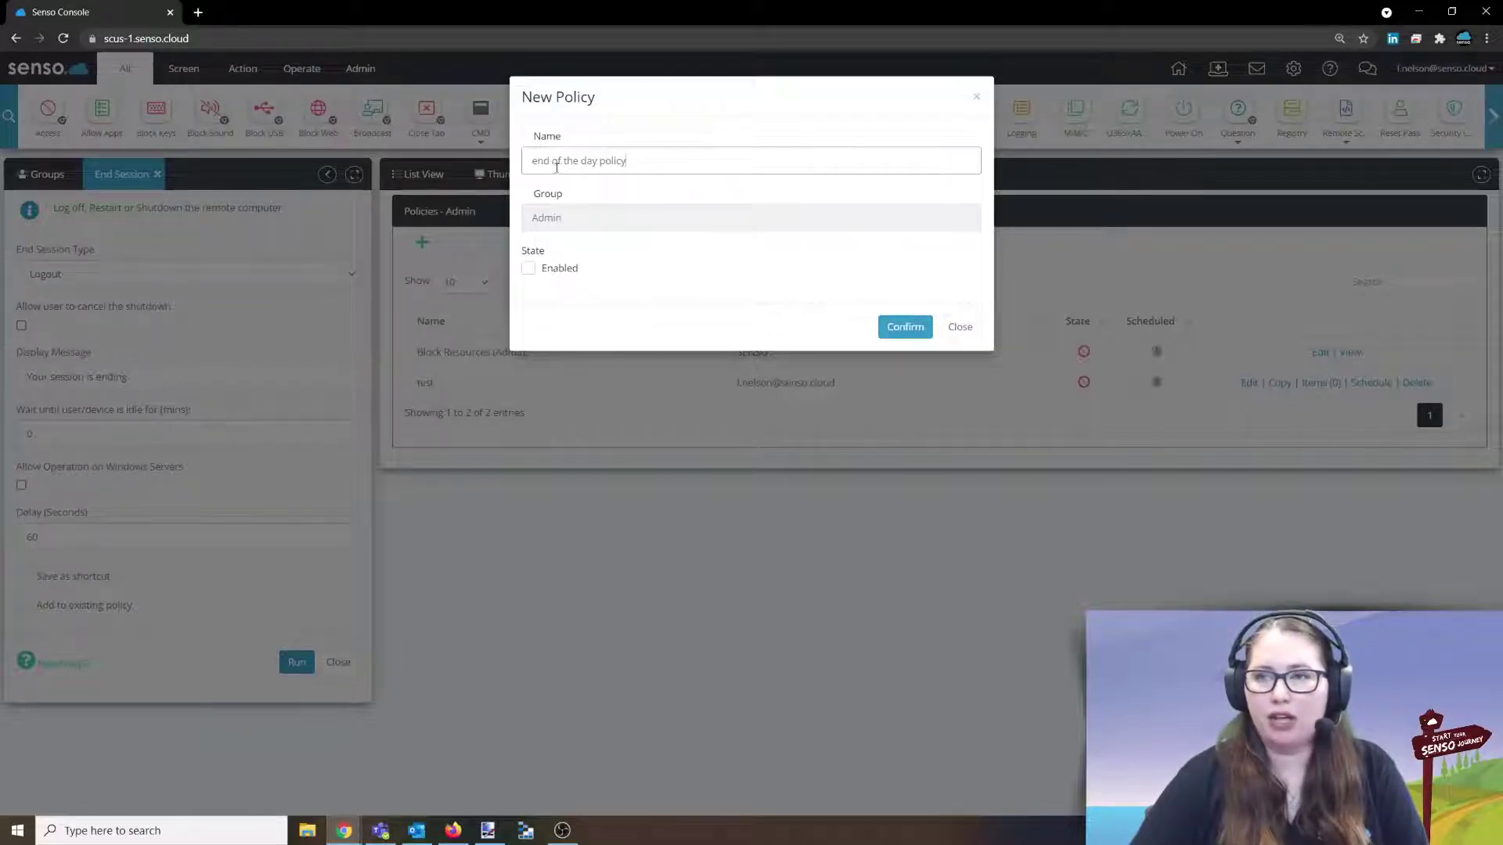
pyautogui.click(892, 327)
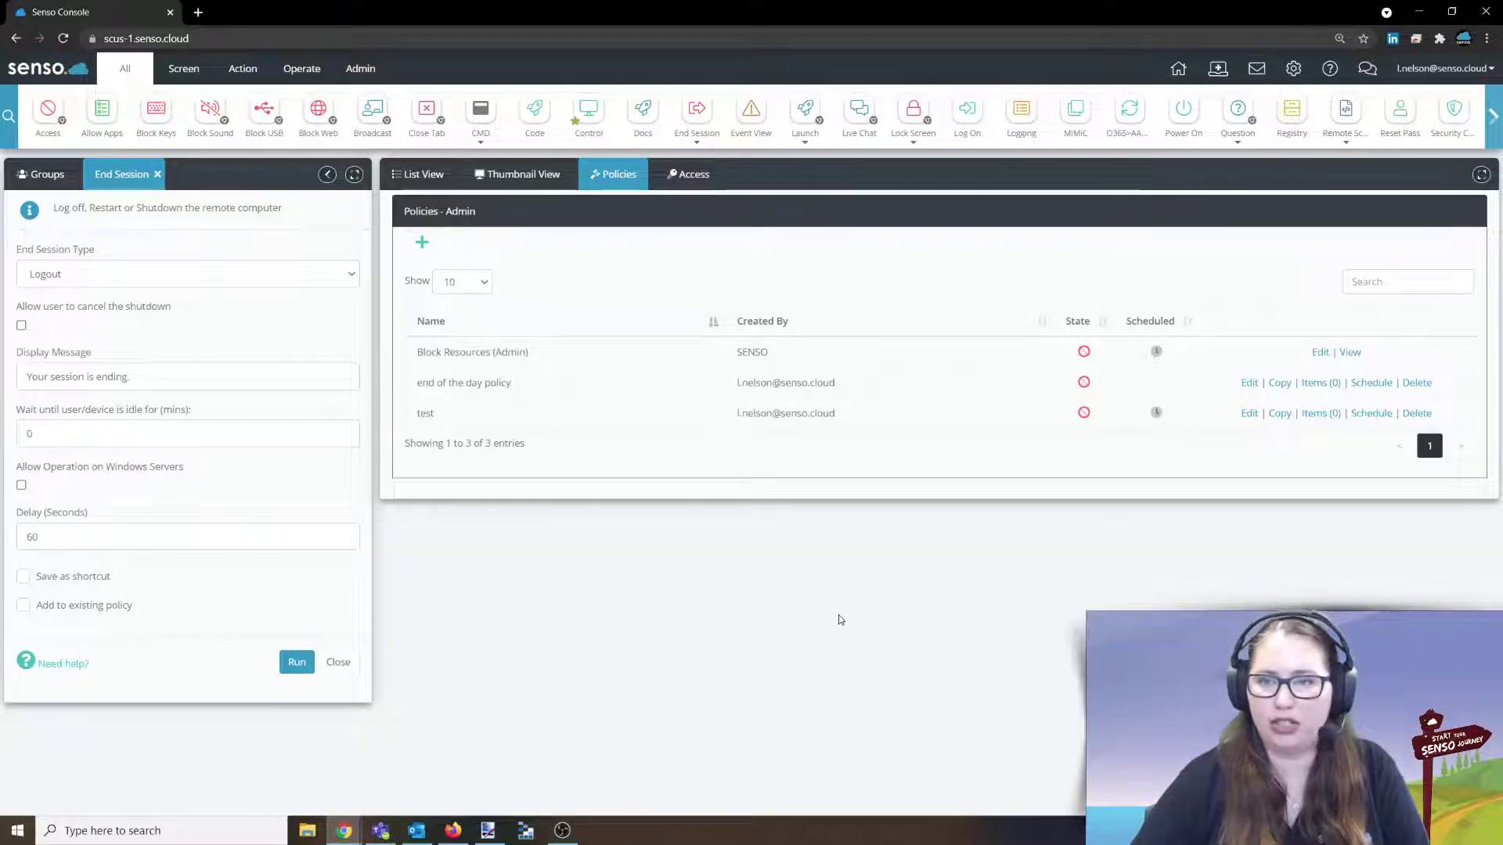
# Open and dismiss the edit and copy dialogs for the end of the day policy.
pyautogui.click(519, 383)
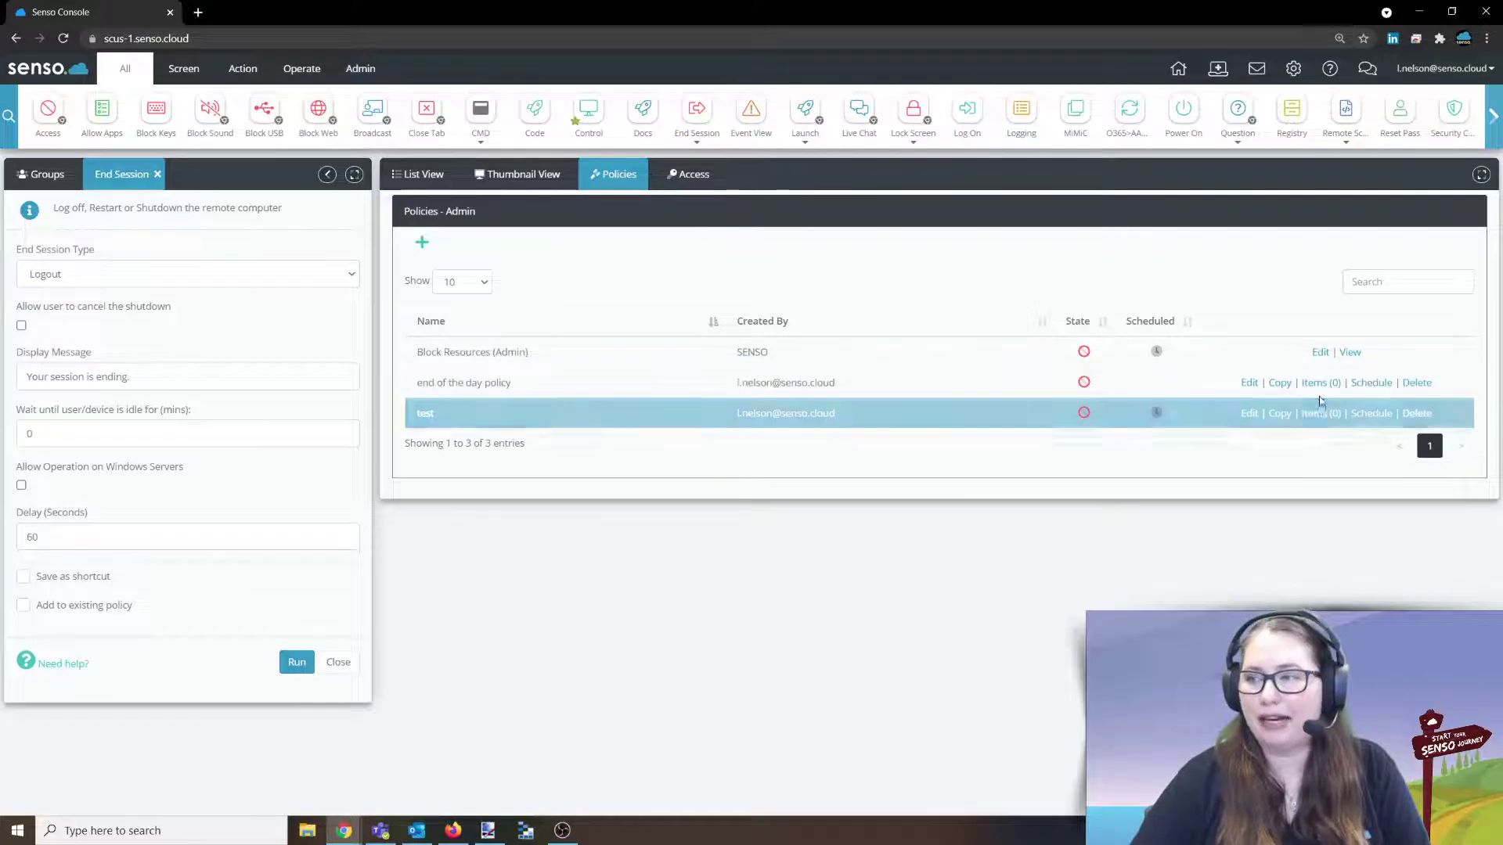
pyautogui.click(1249, 383)
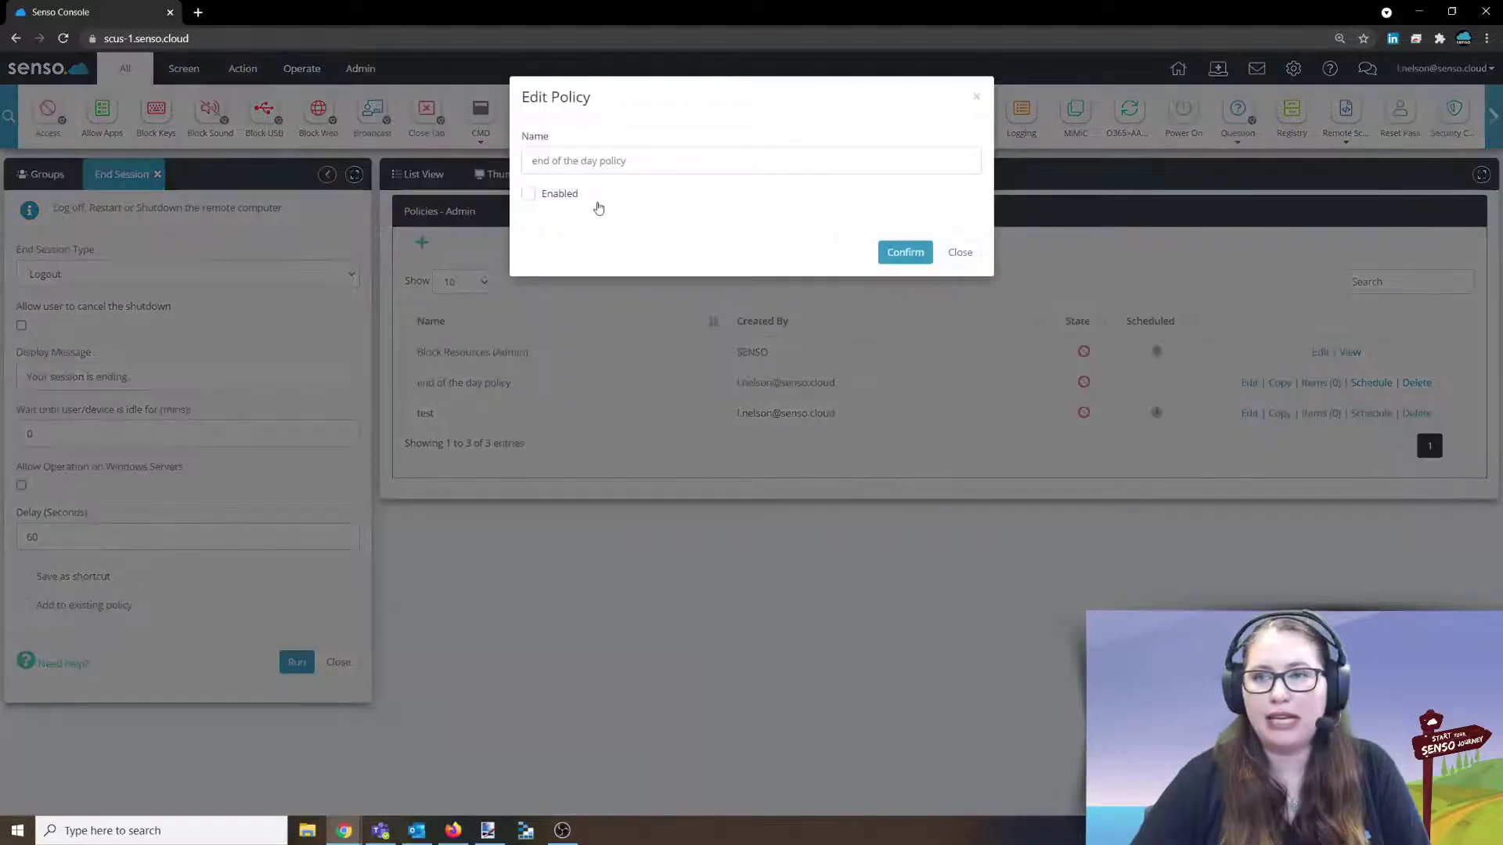
pyautogui.click(960, 252)
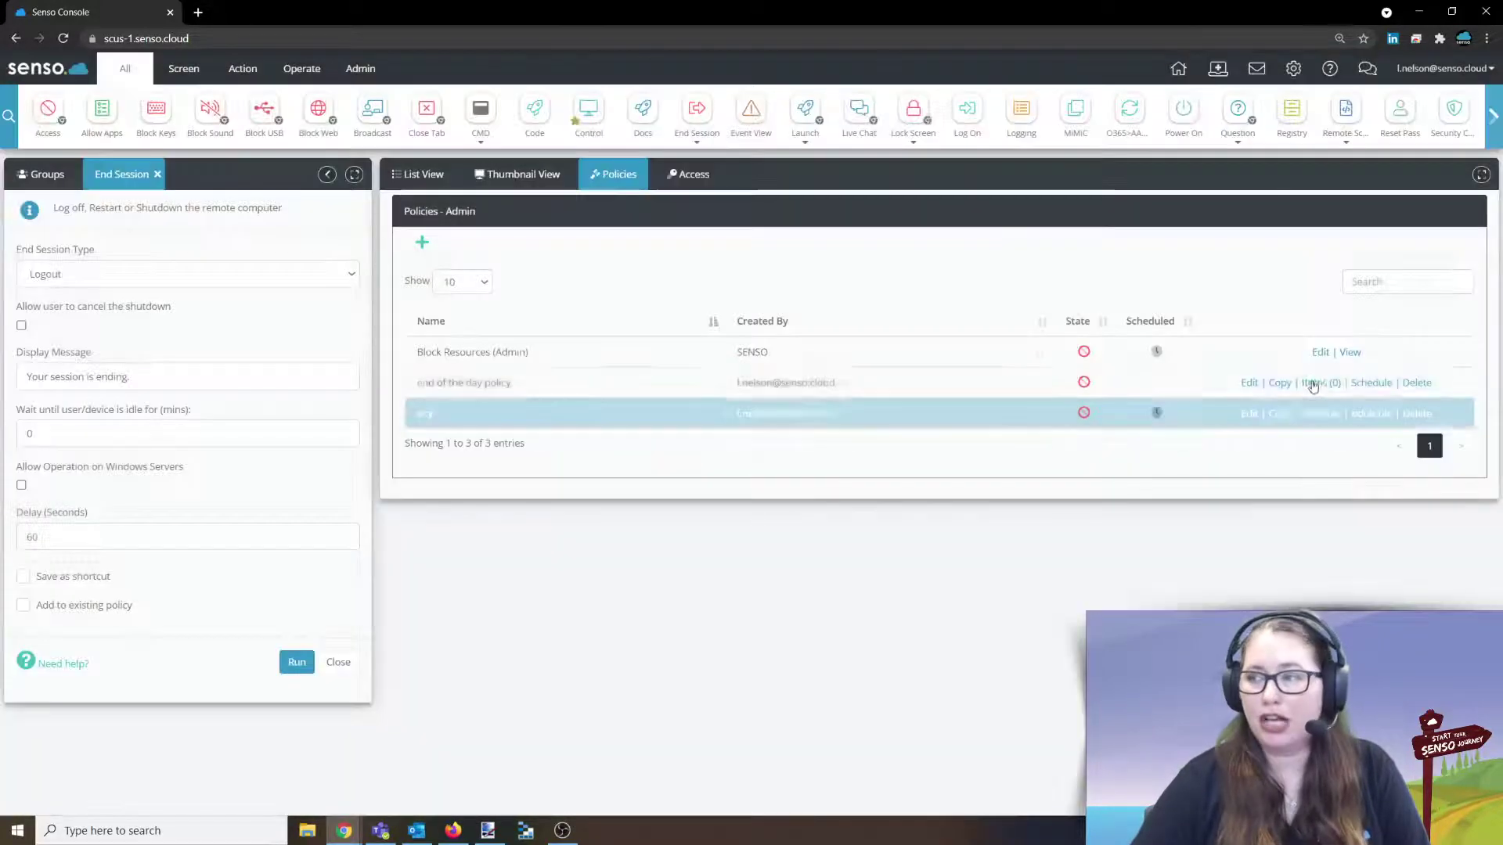
pyautogui.click(1279, 384)
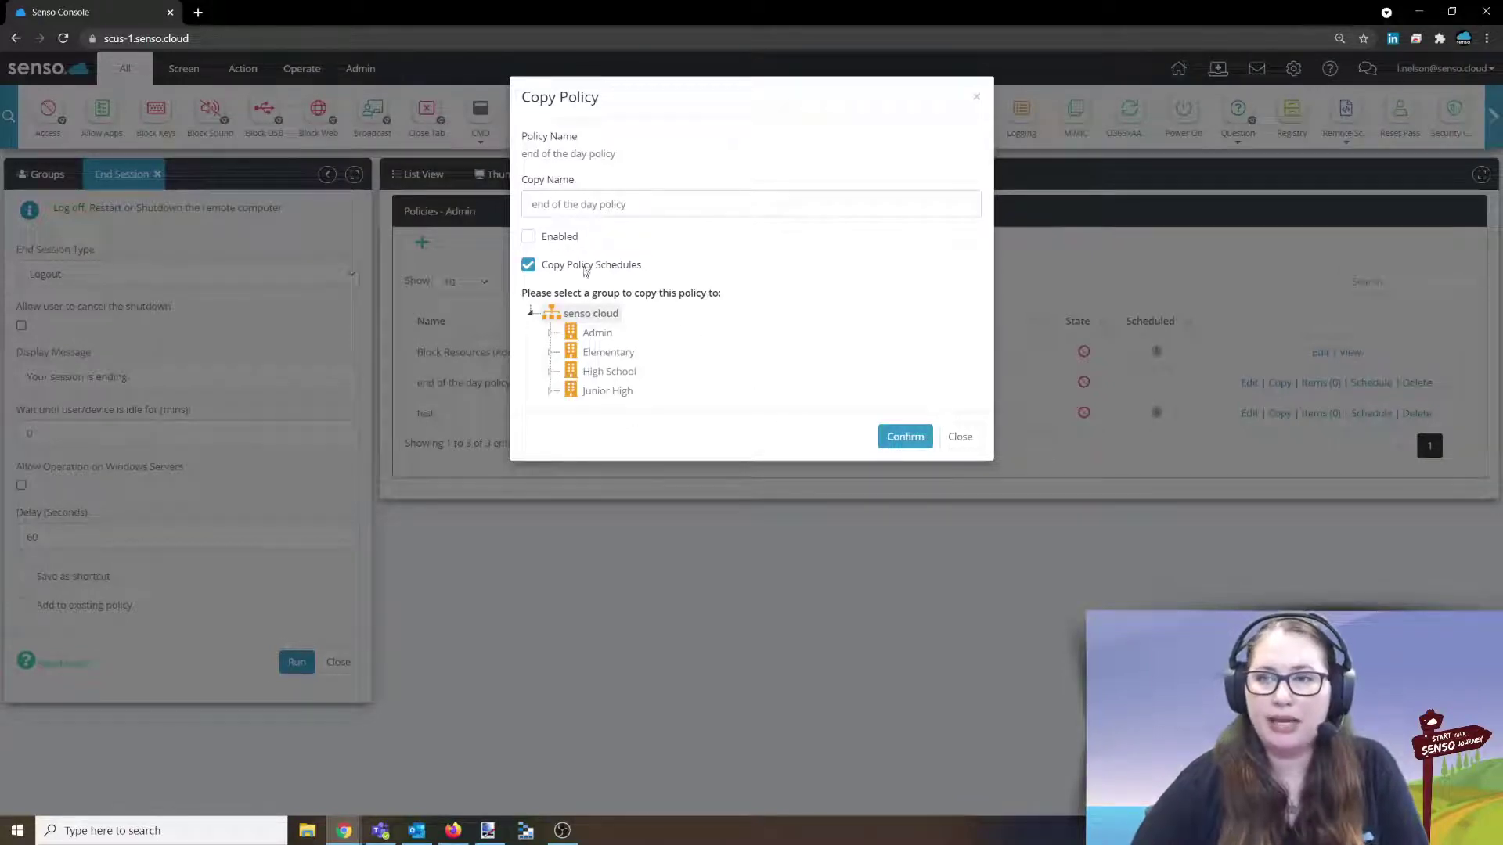
pyautogui.click(959, 439)
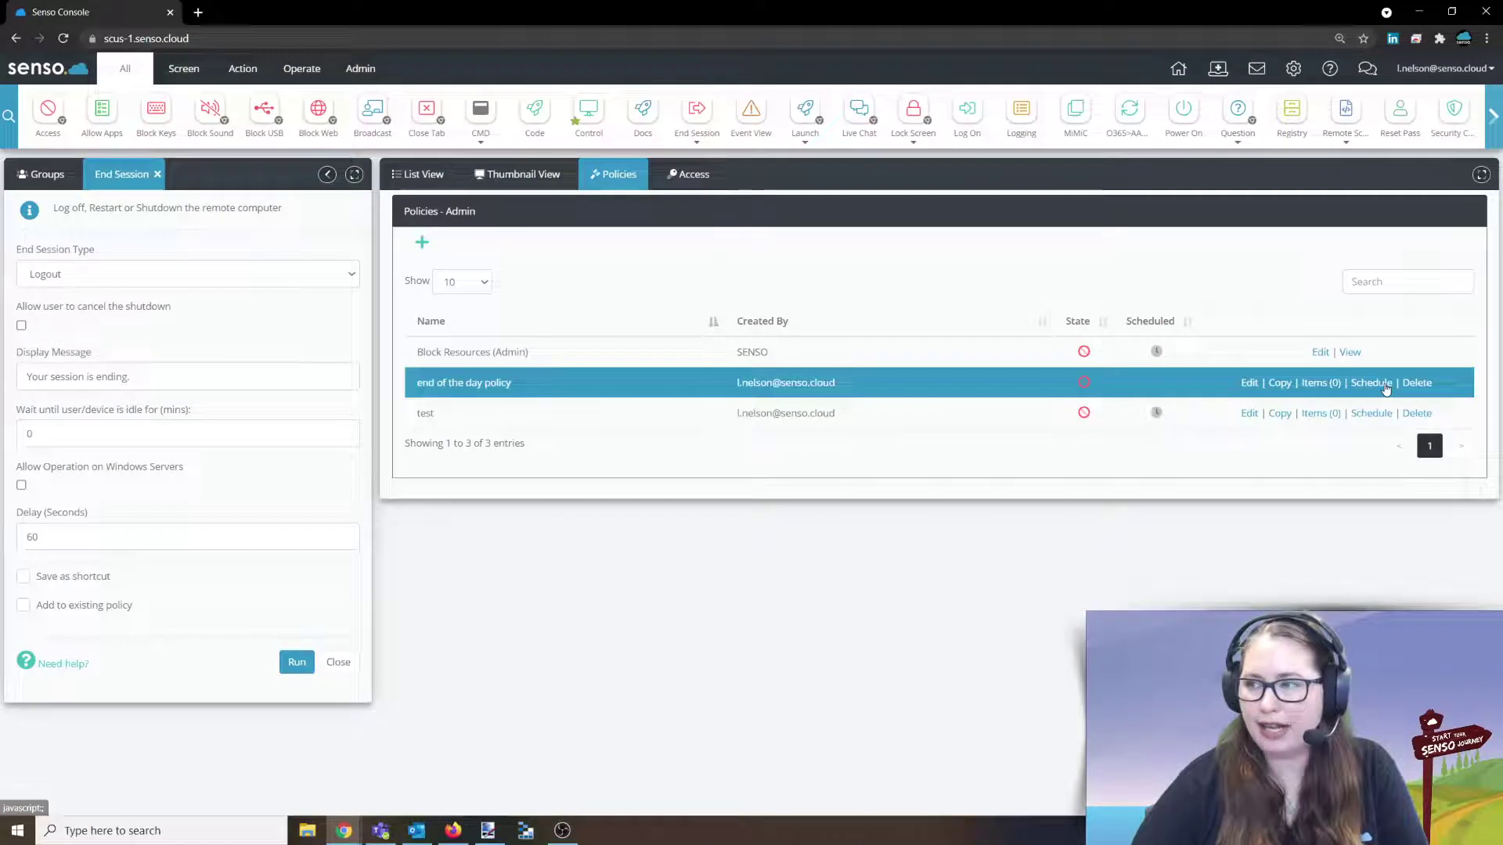
# Check the policy's empty schedules, then open its Items list.
pyautogui.click(1384, 387)
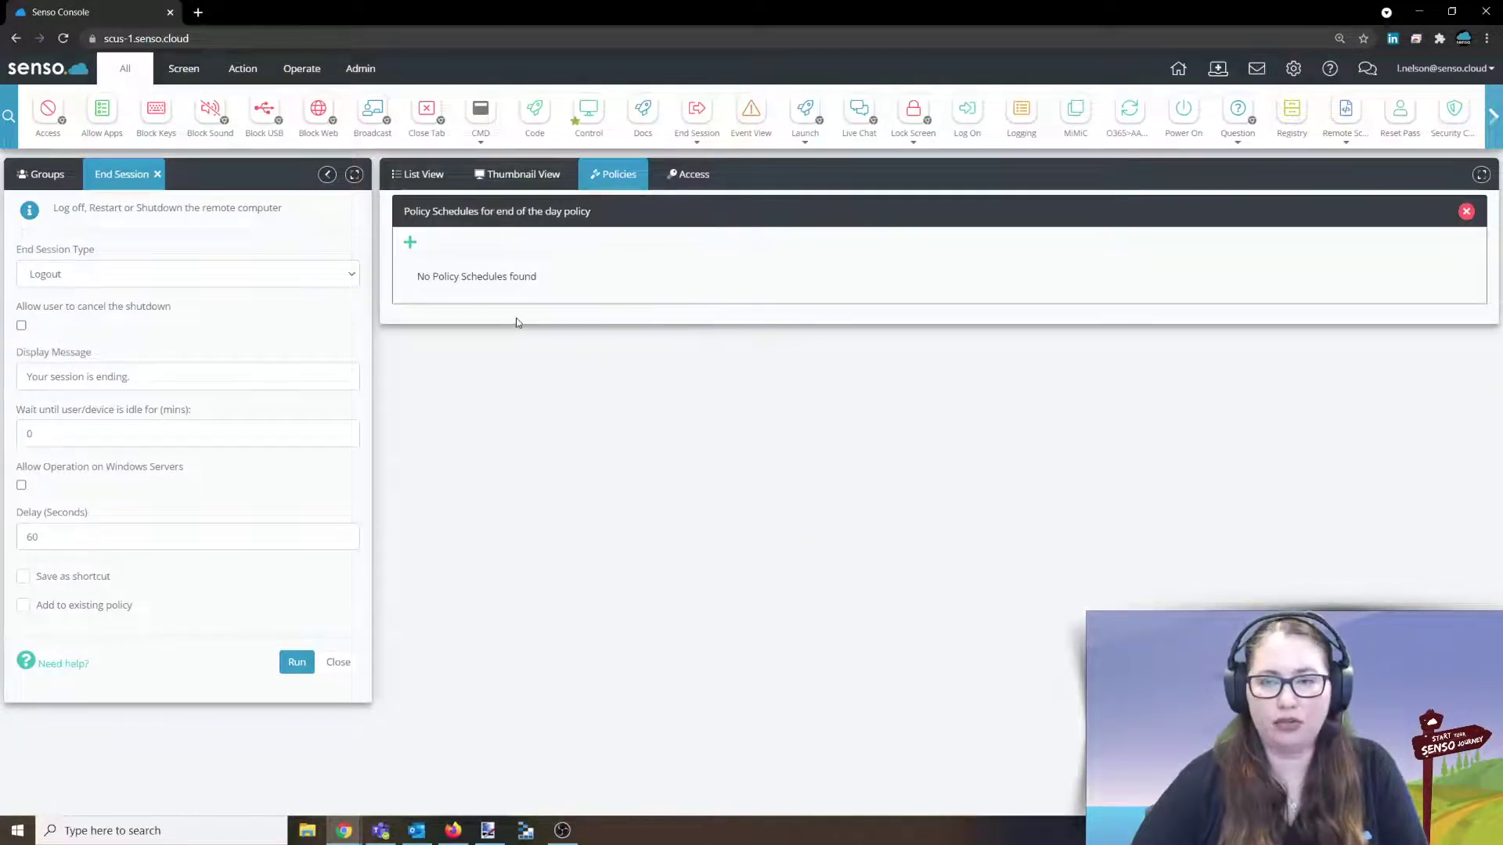
pyautogui.click(1466, 211)
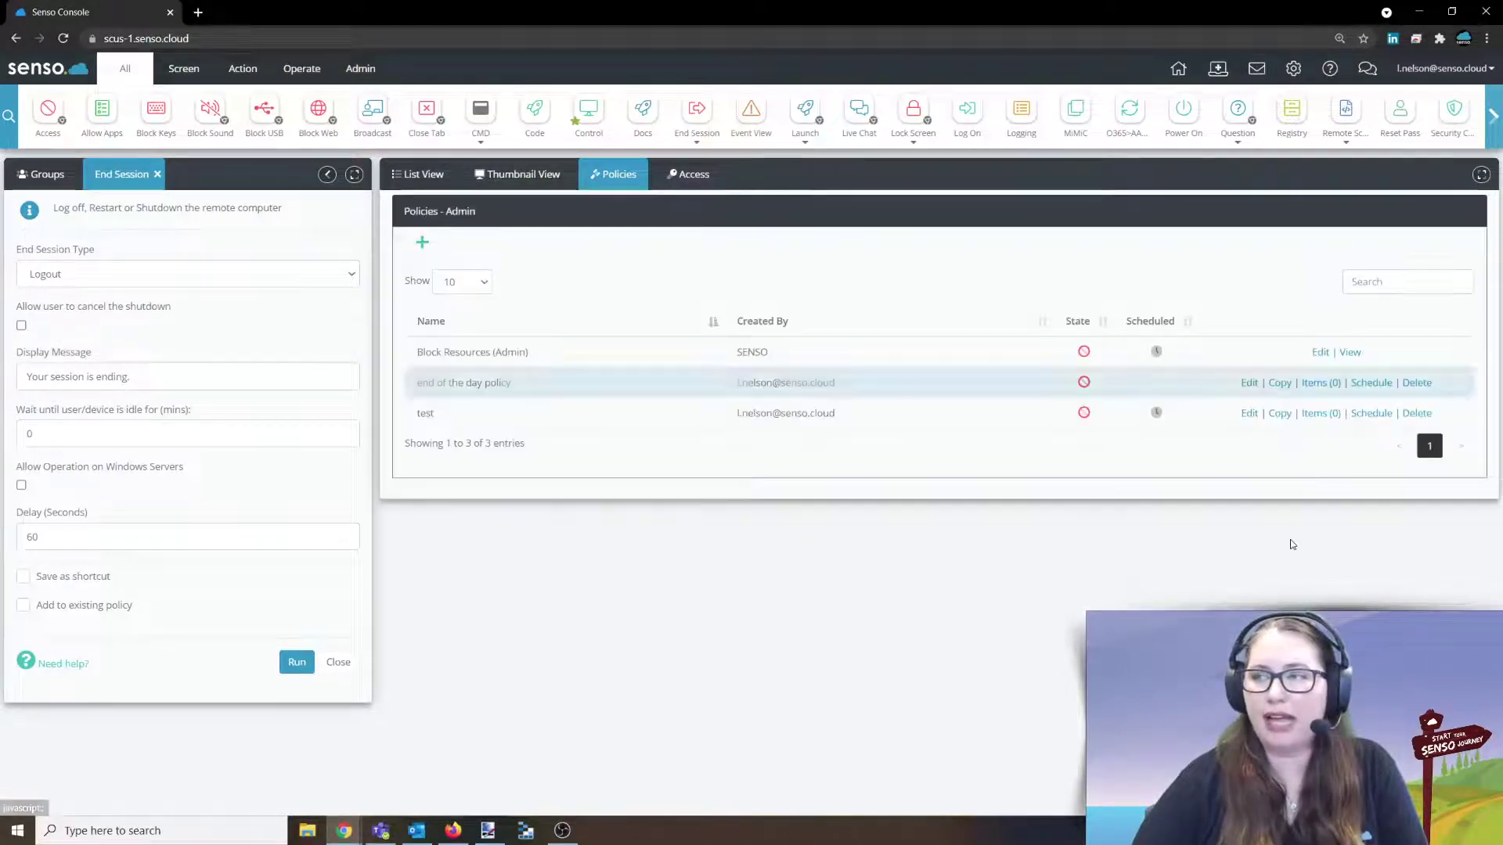
pyautogui.click(1320, 384)
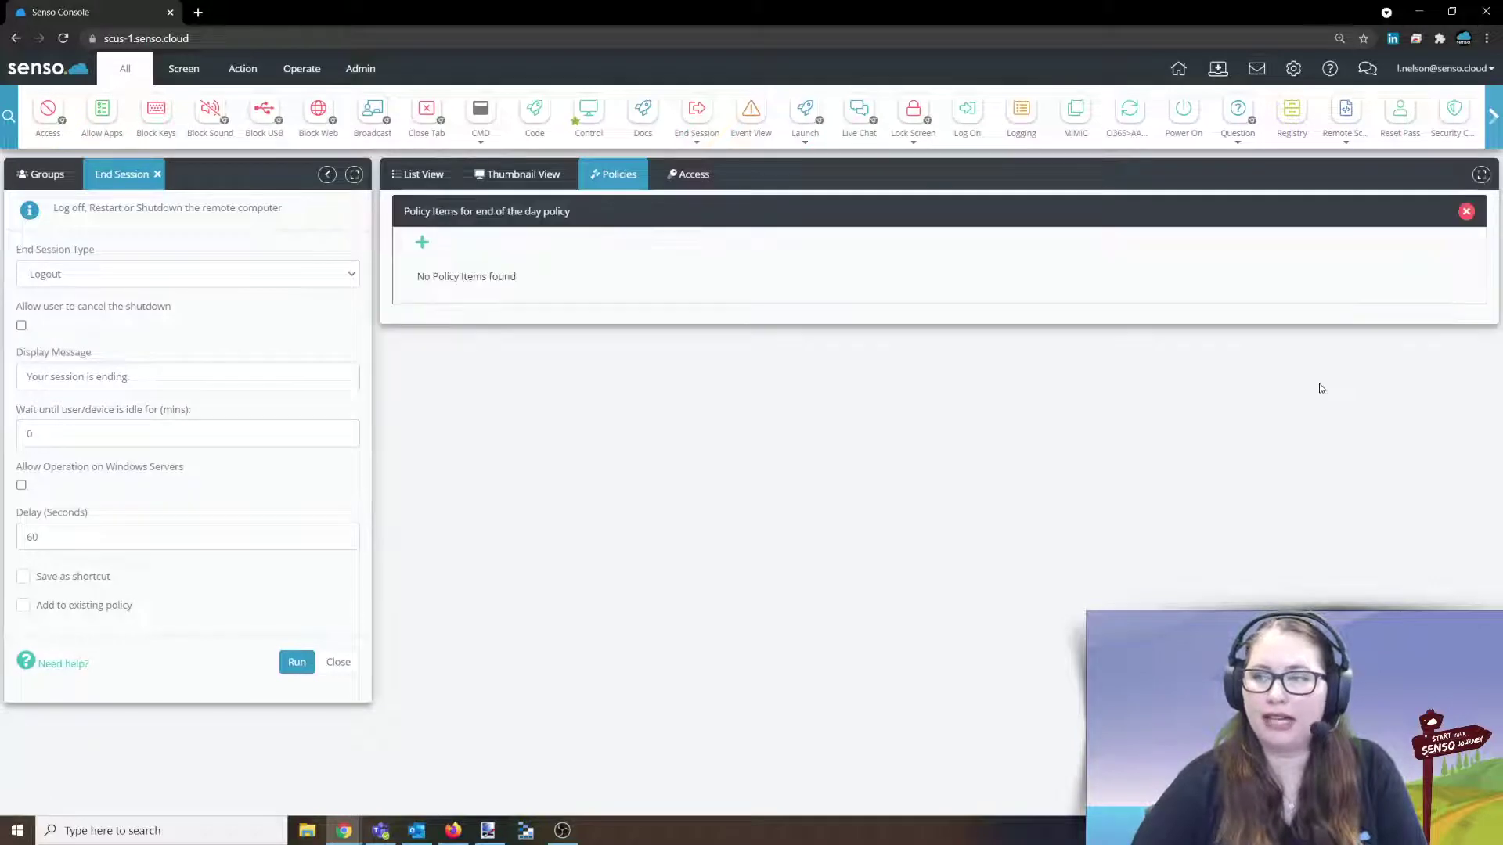
# Add a new policy item named 'End Session' with type End Session.
pyautogui.click(423, 245)
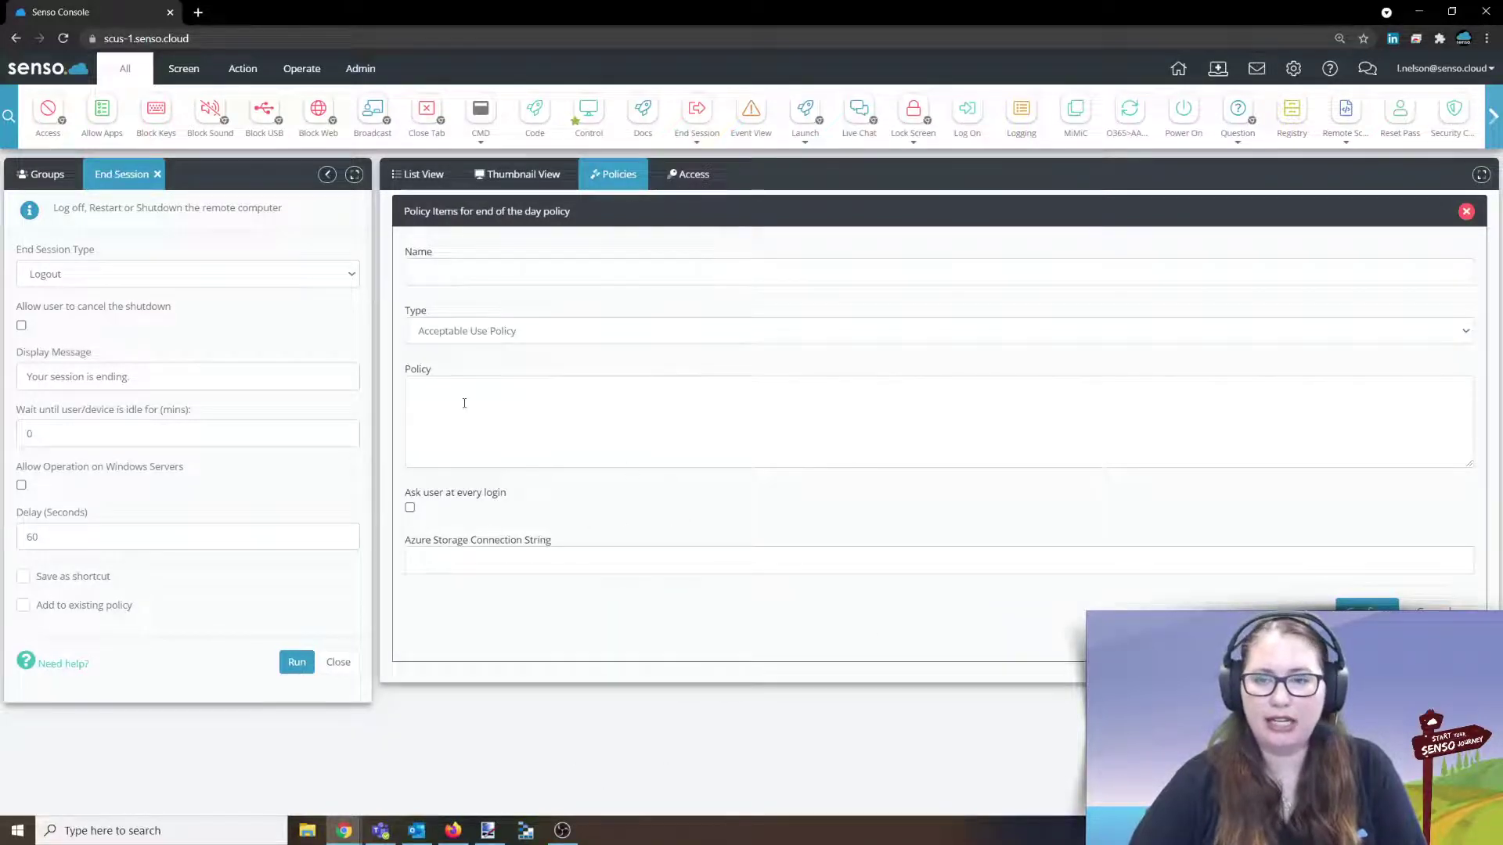
pyautogui.click(475, 276)
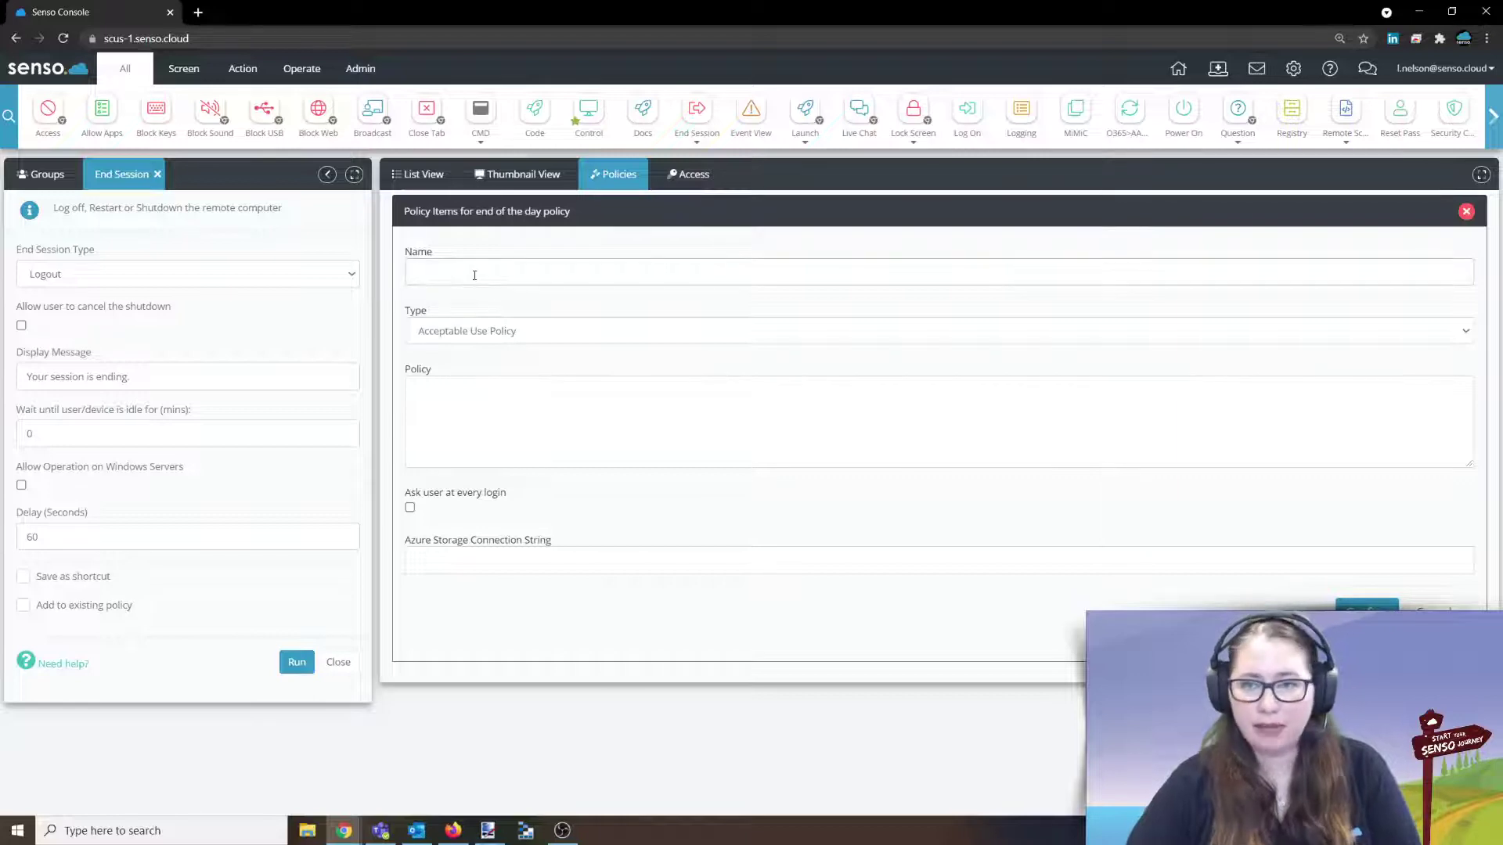
pyautogui.write('End')
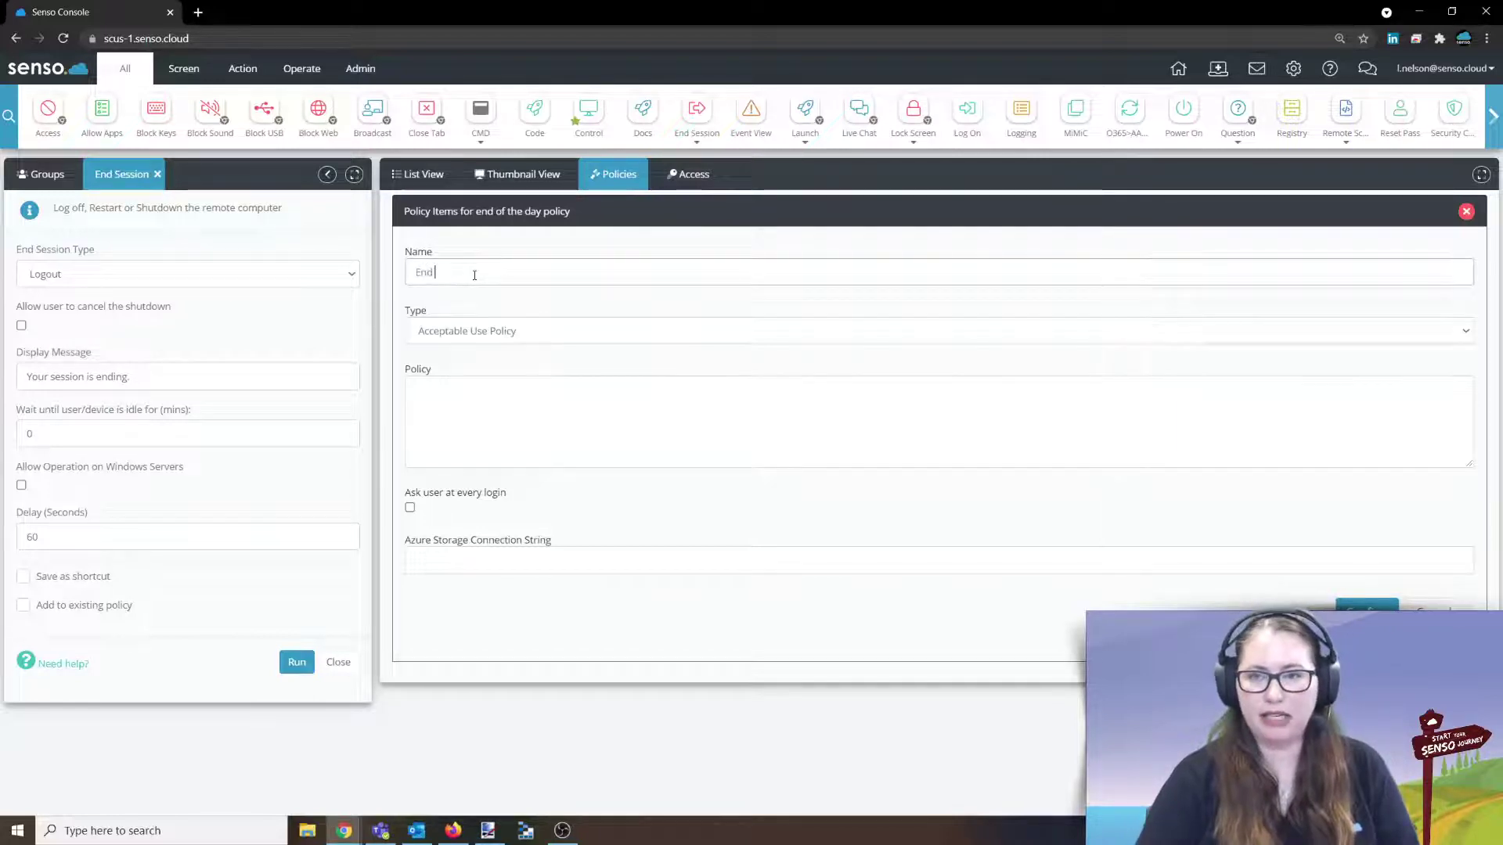
pyautogui.write(' Session')
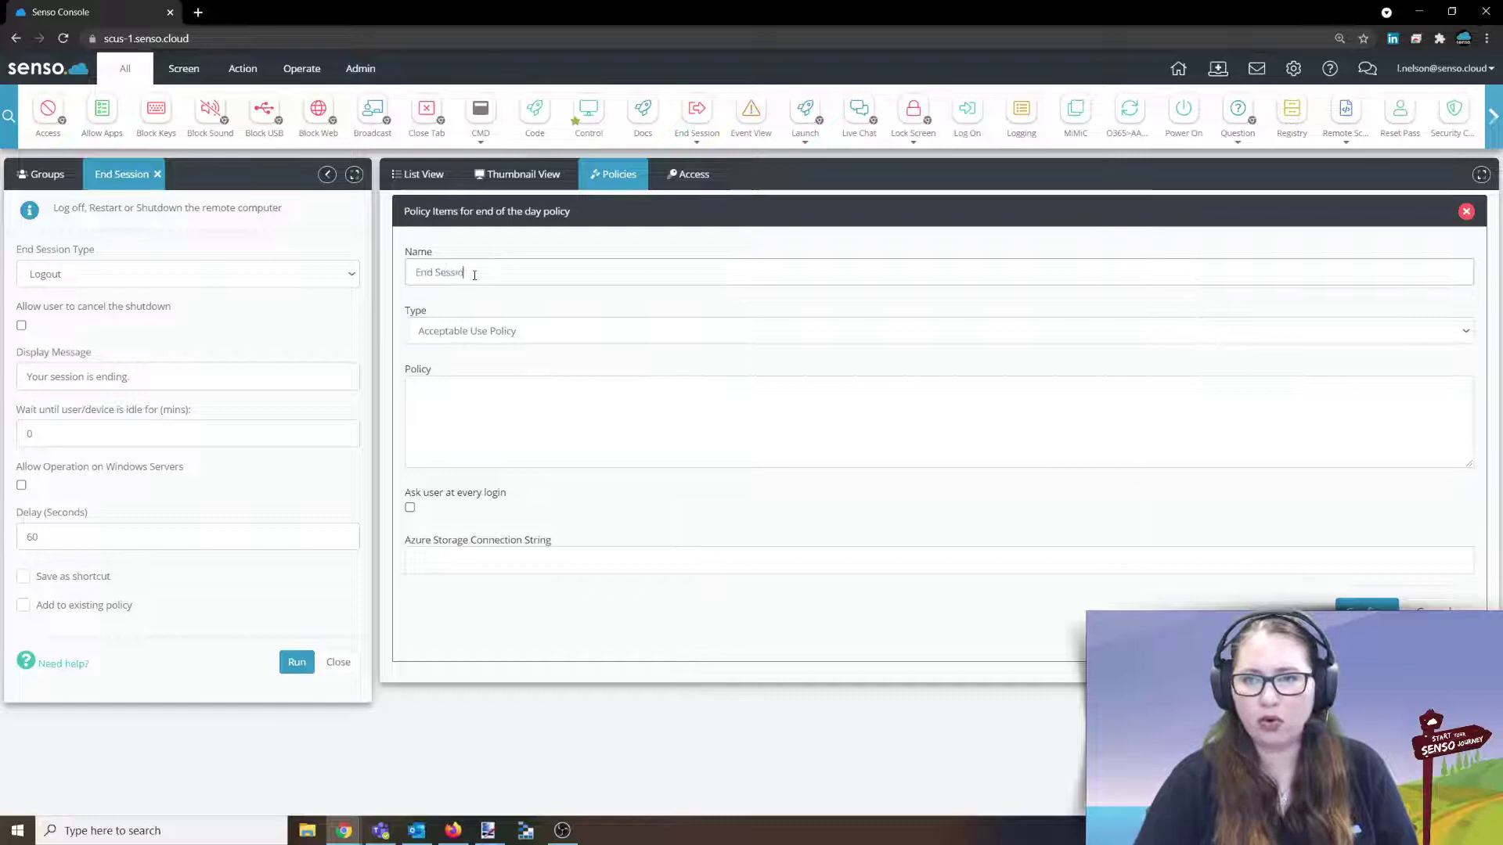
pyautogui.click(537, 336)
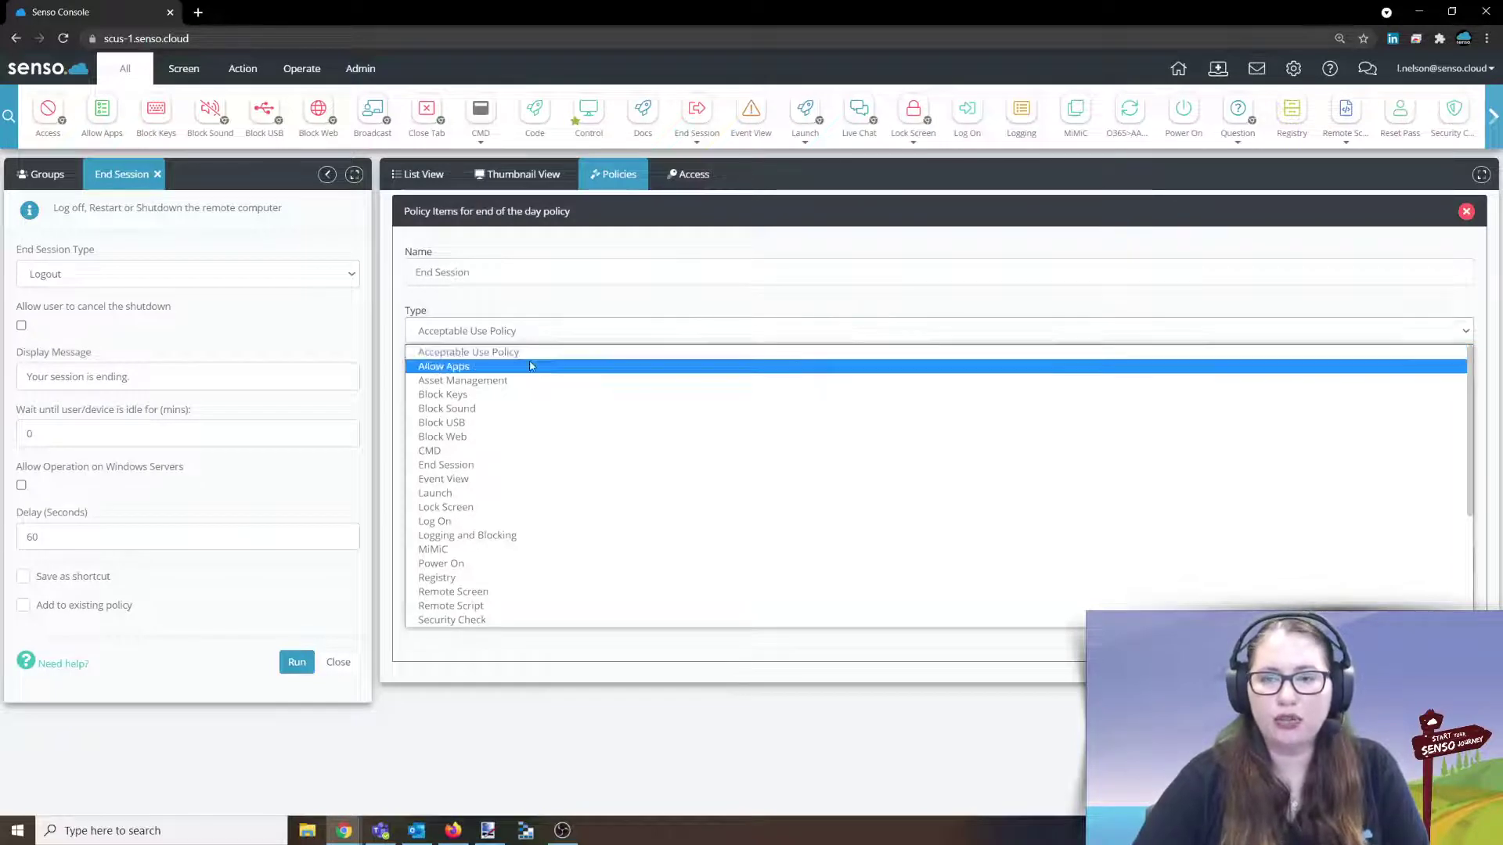
pyautogui.scroll(-3, 529, 509)
pyautogui.scroll(5, 526, 511)
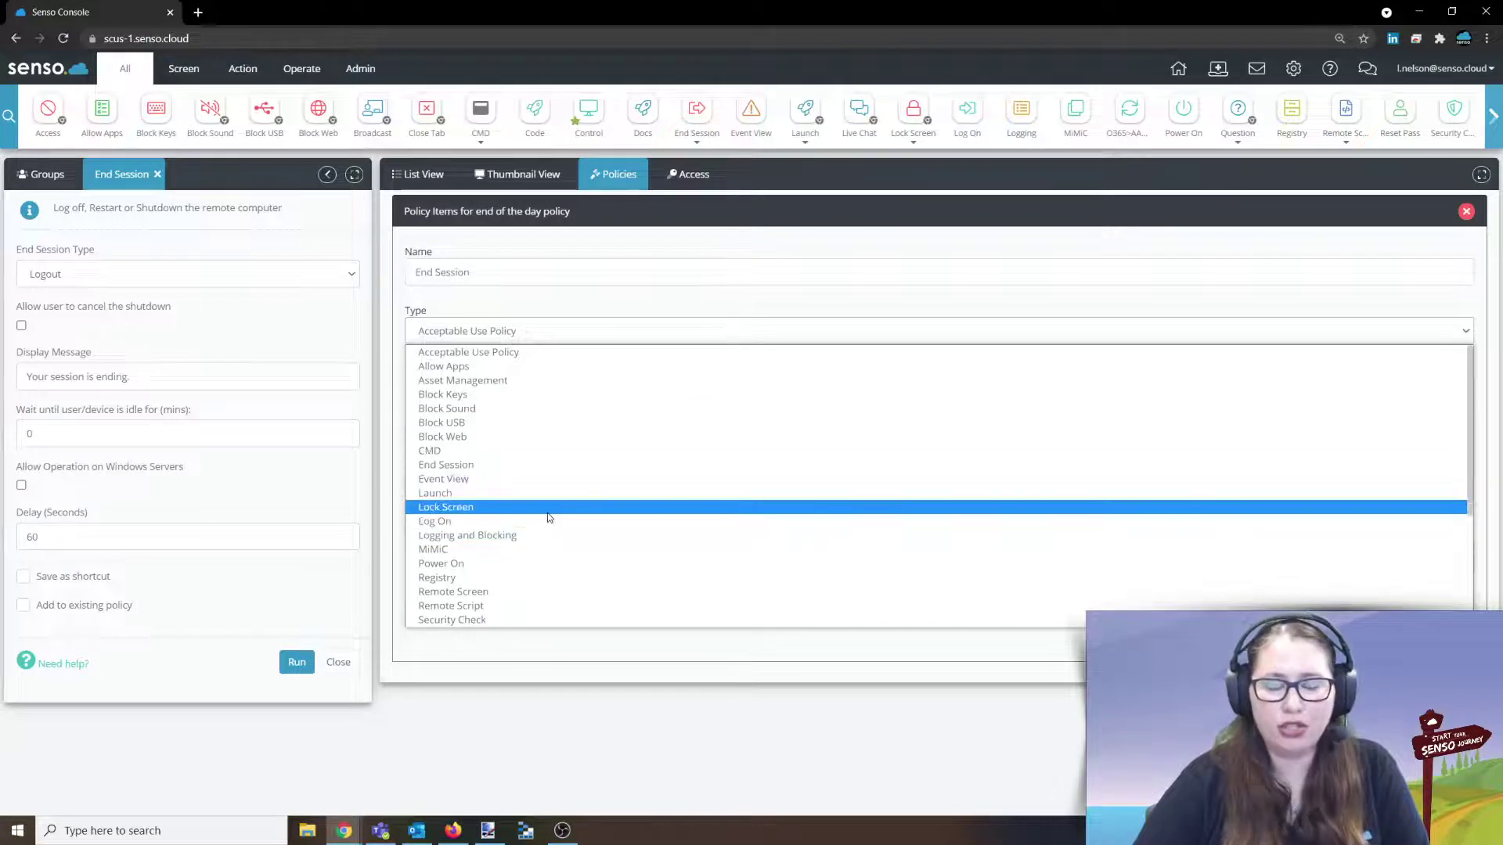
pyautogui.click(486, 467)
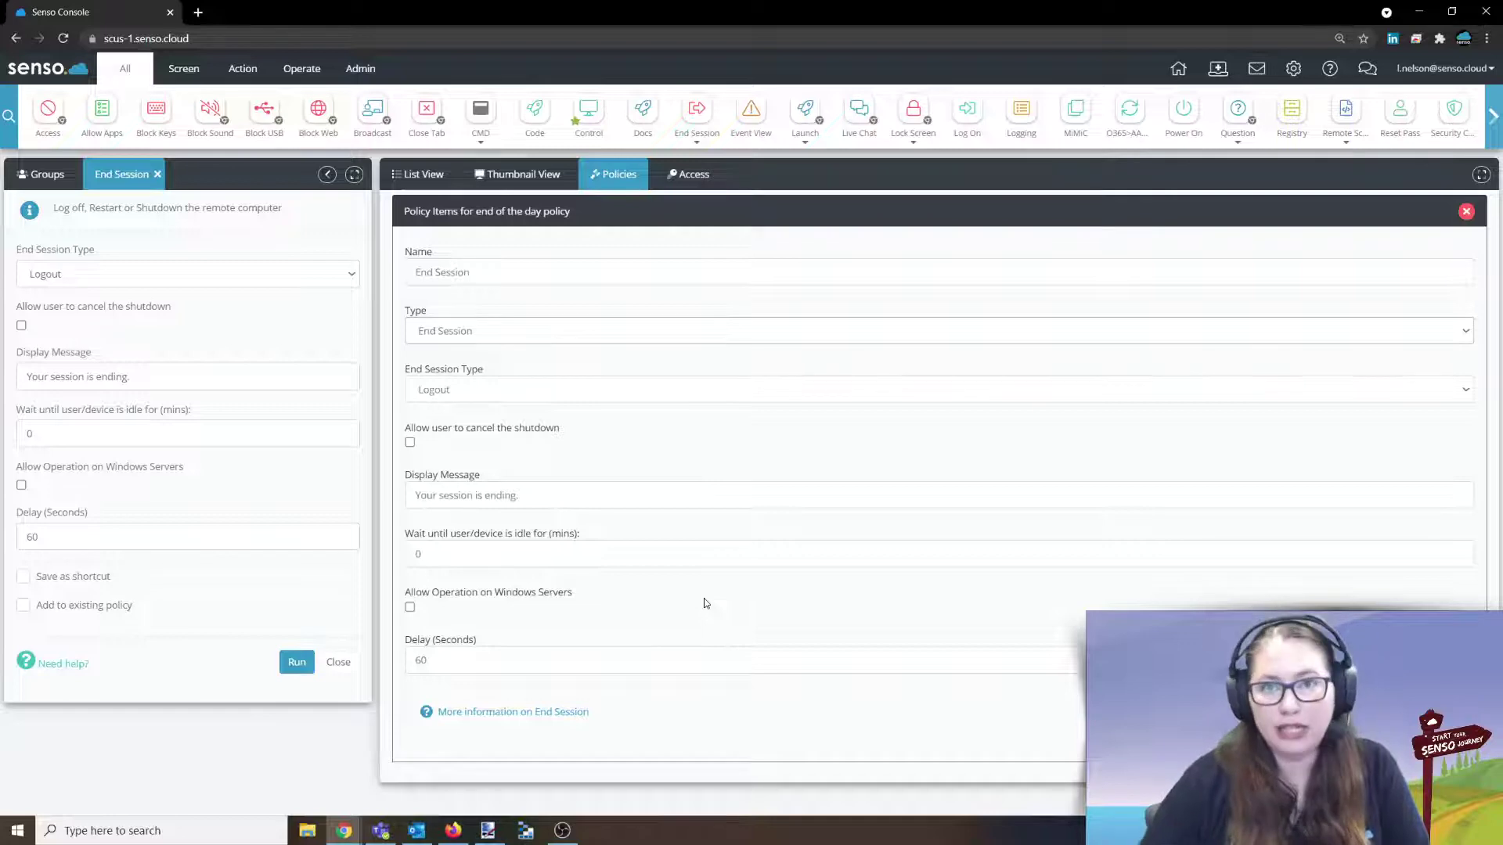
# Keep Logout as the end session type and allow users to cancel the shutdown.
pyautogui.click(490, 393)
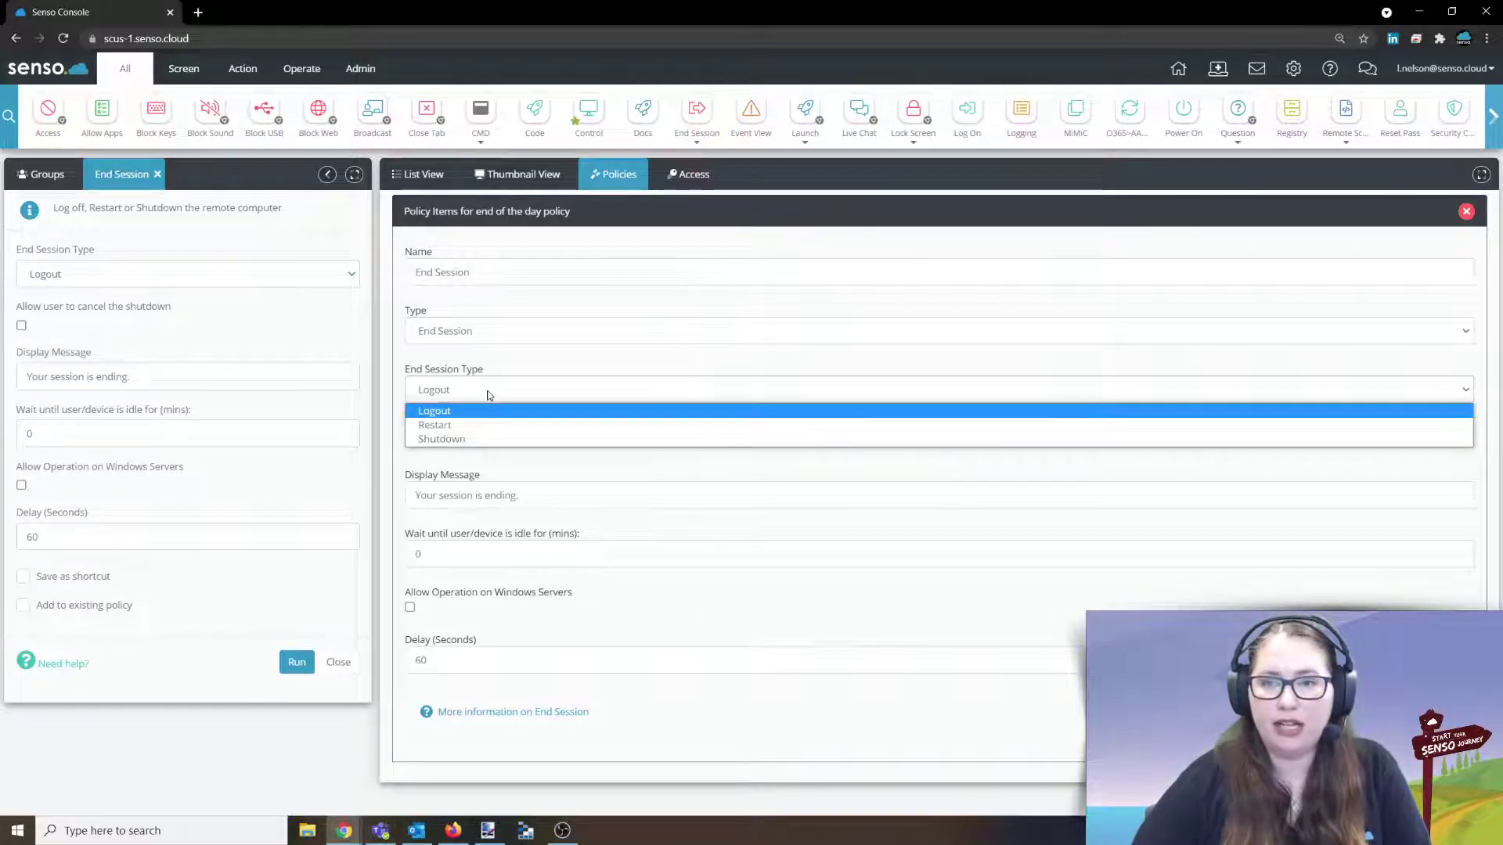
pyautogui.click(509, 360)
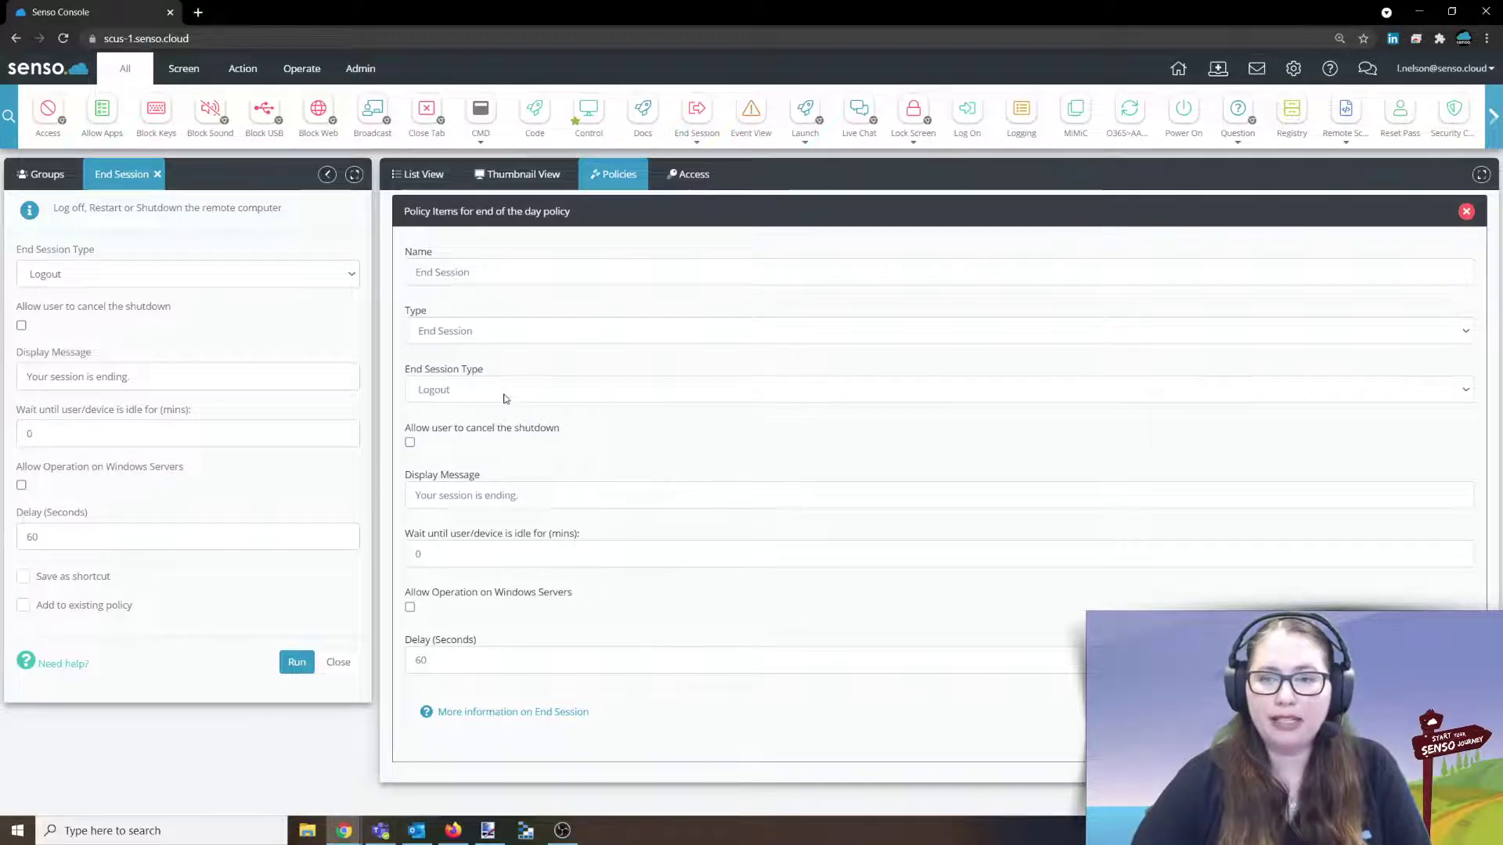
pyautogui.click(409, 442)
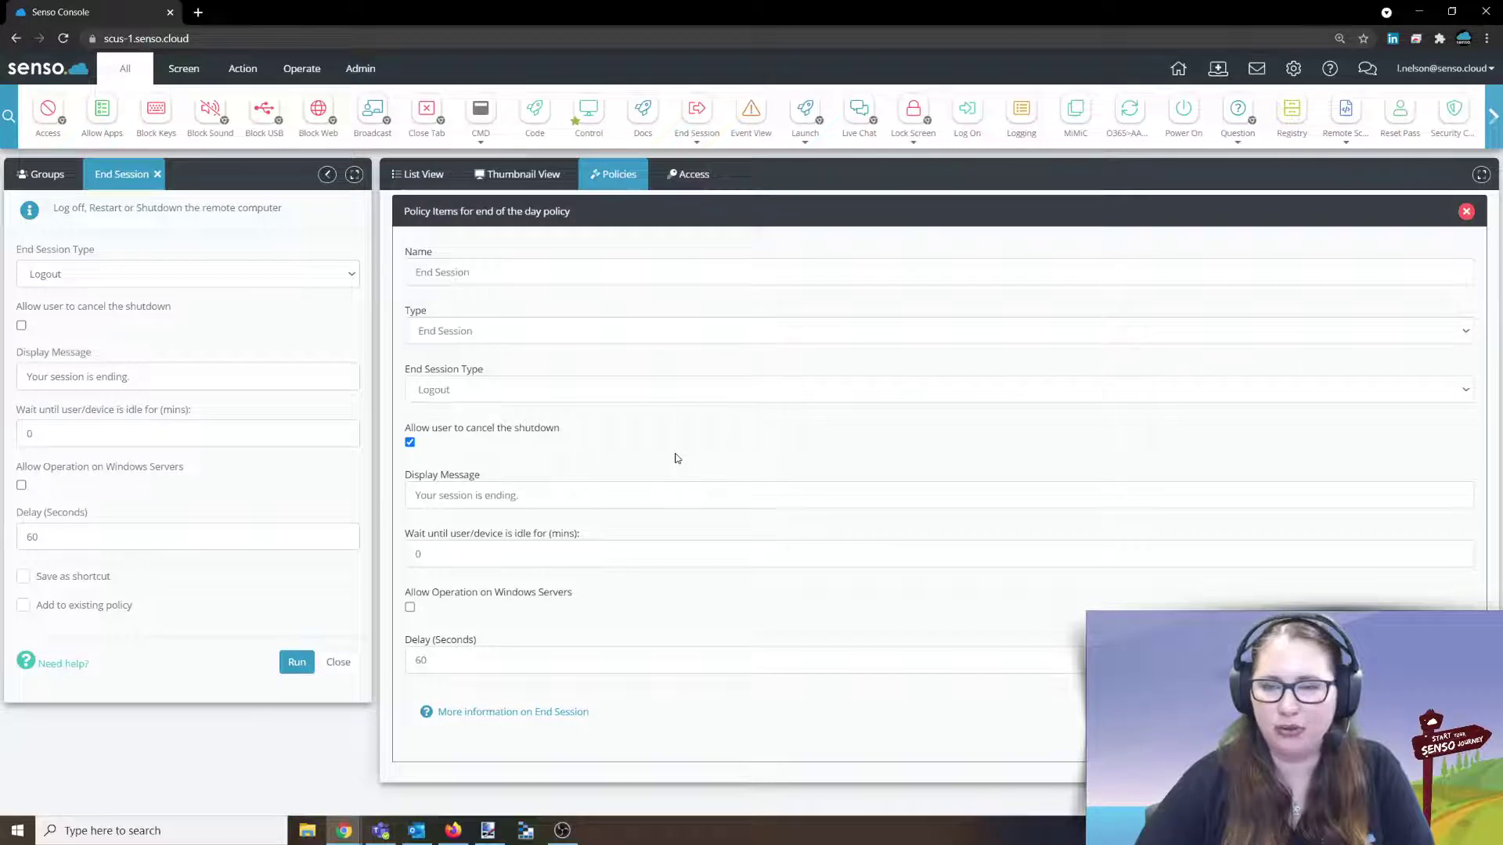
# Change the display message to 'Save your work', keep Logout, and save the item.
pyautogui.moveTo(552, 500); pyautogui.dragTo(393, 493)
pyautogui.write('Save your work')
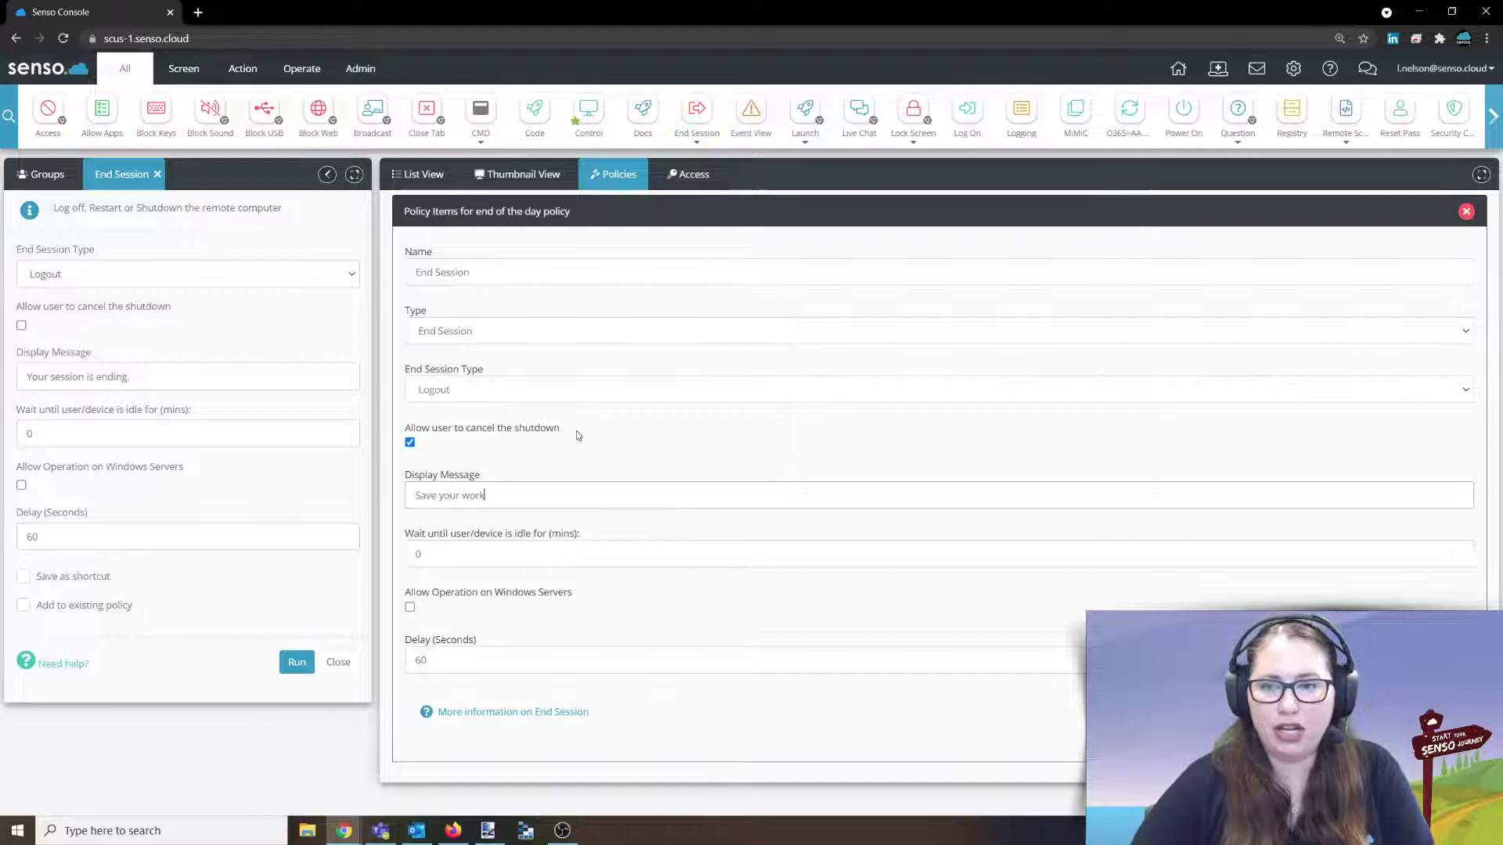
pyautogui.click(558, 386)
pyautogui.click(576, 378)
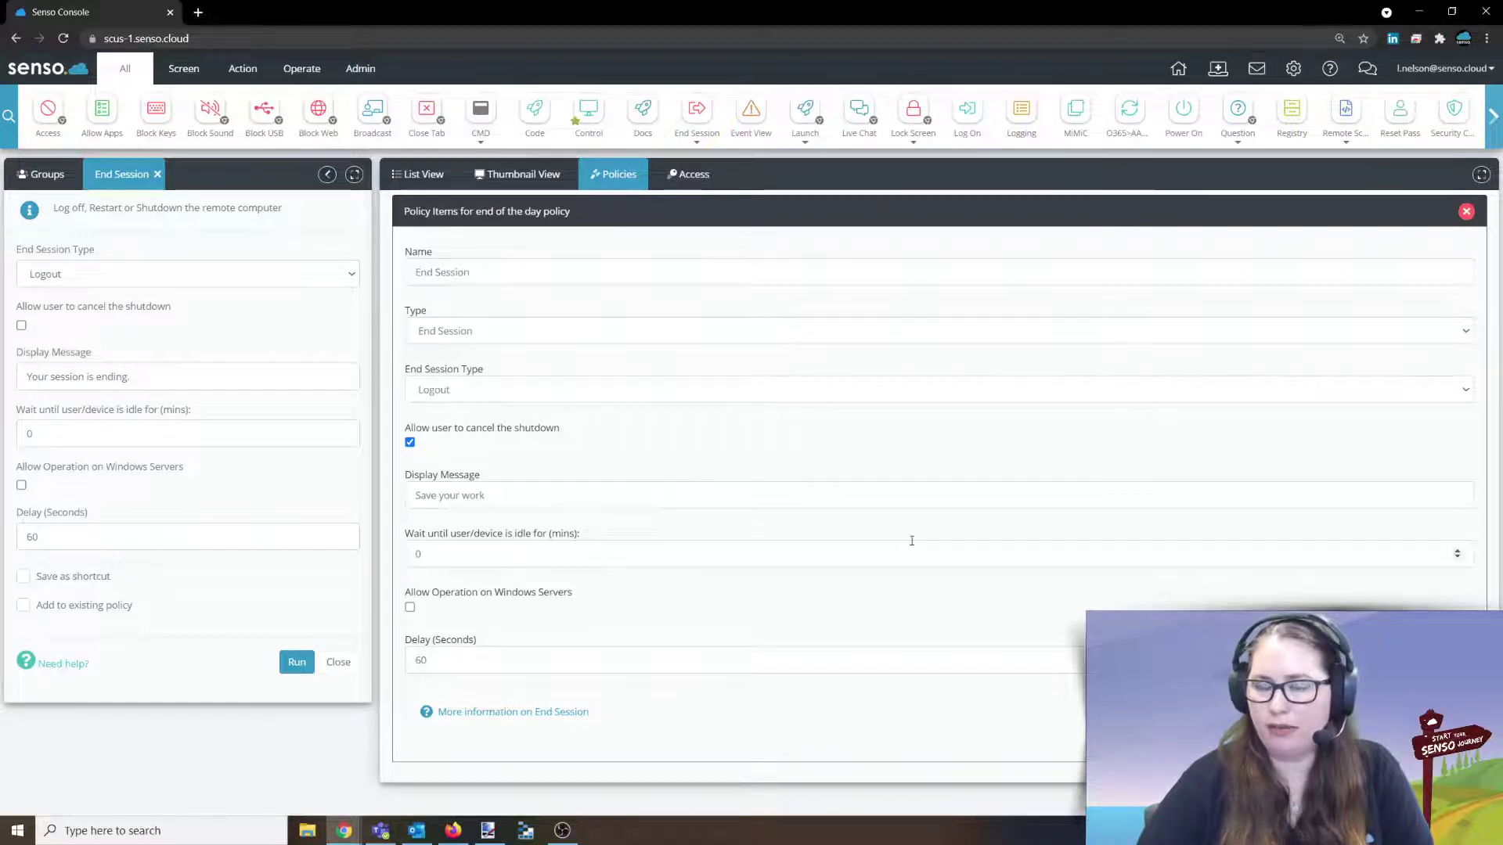
pyautogui.press('Return')
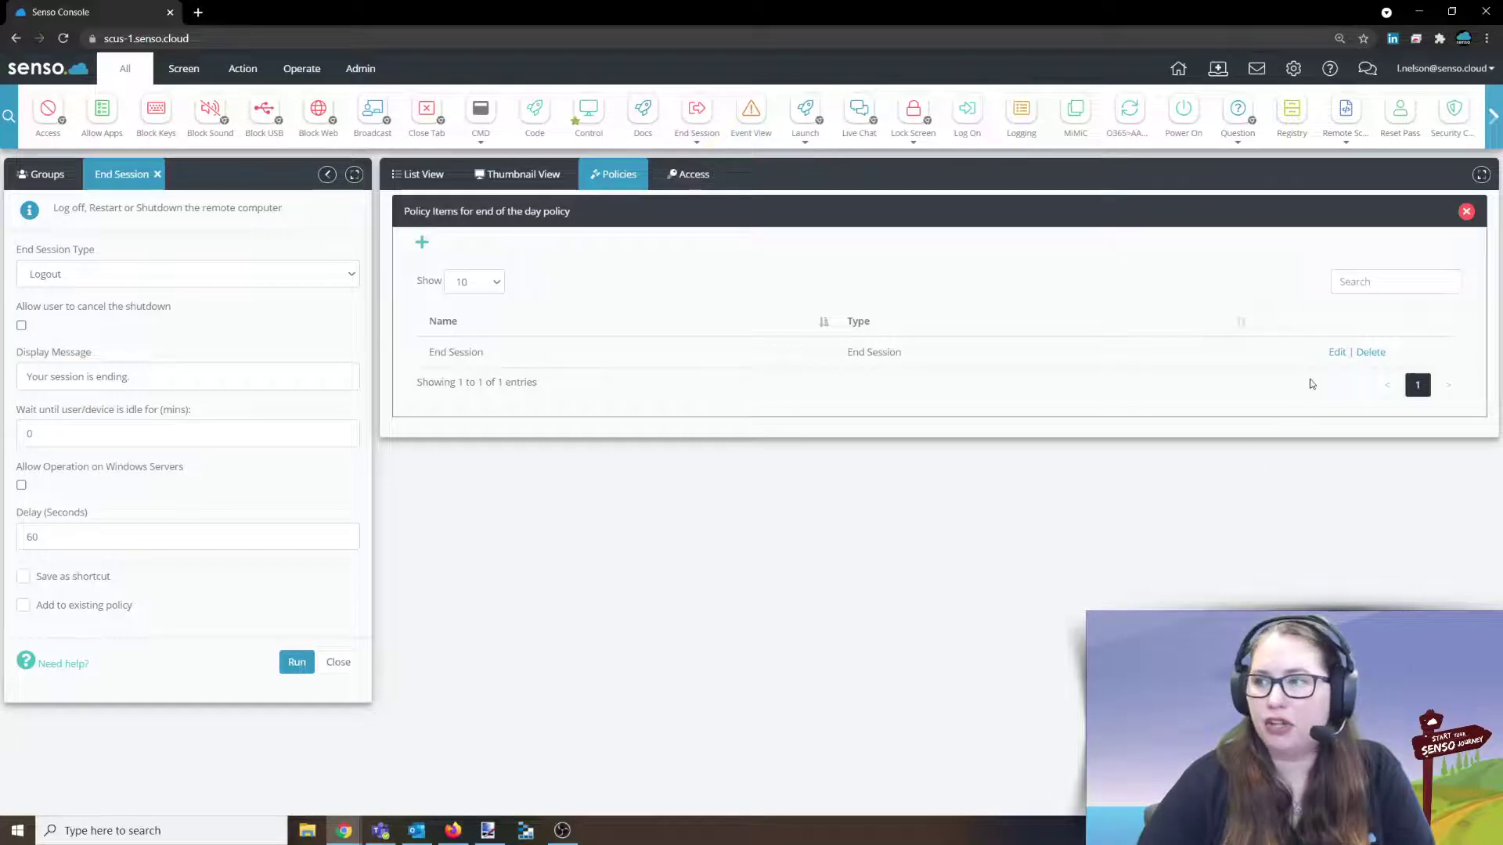
# Close the item editor and Policy Items panel, then select the end of the day policy.
pyautogui.click(1336, 354)
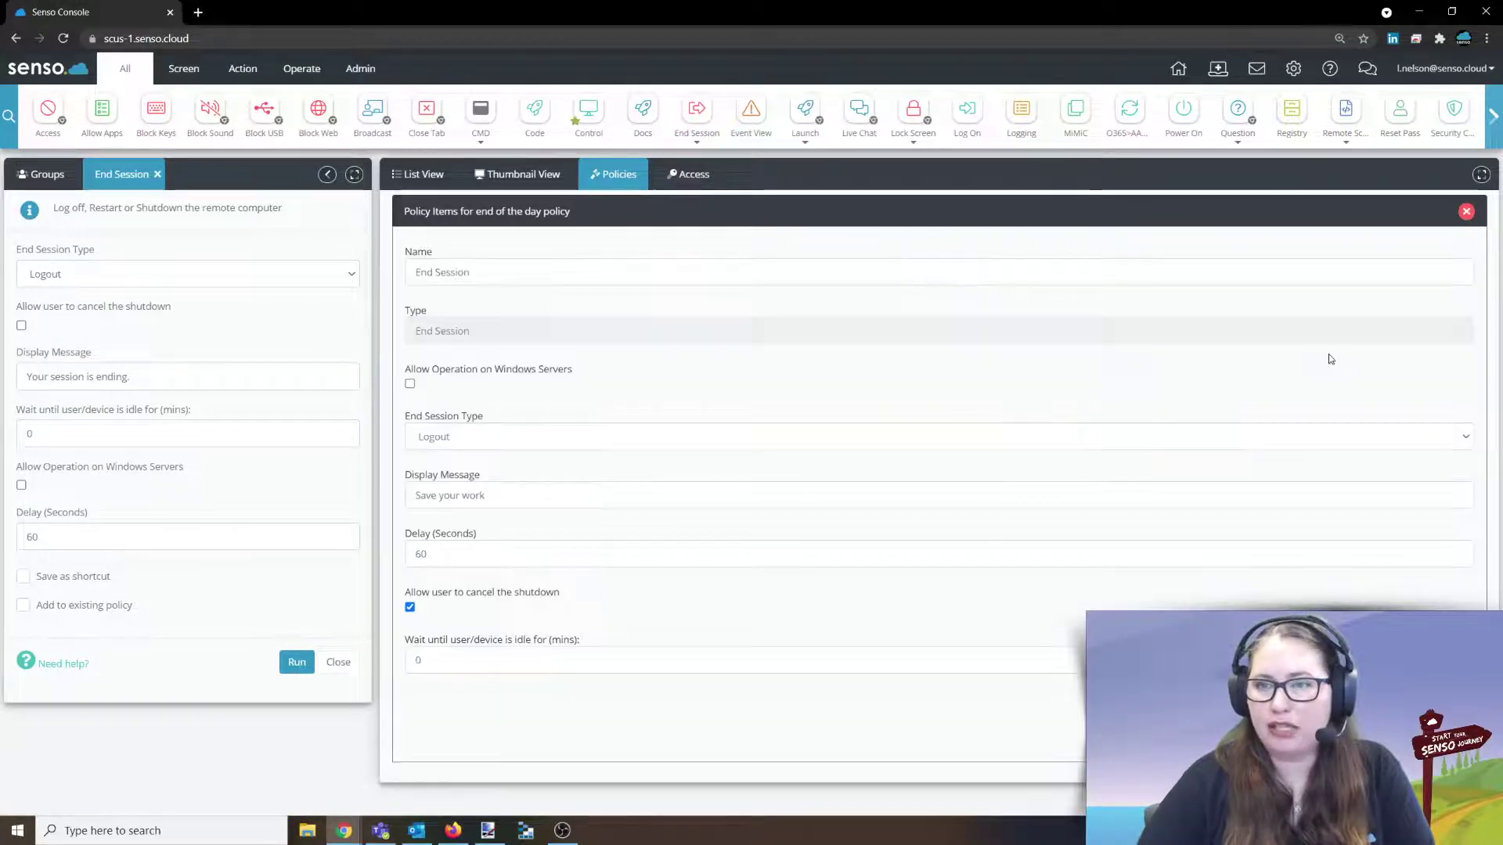
pyautogui.click(1409, 732)
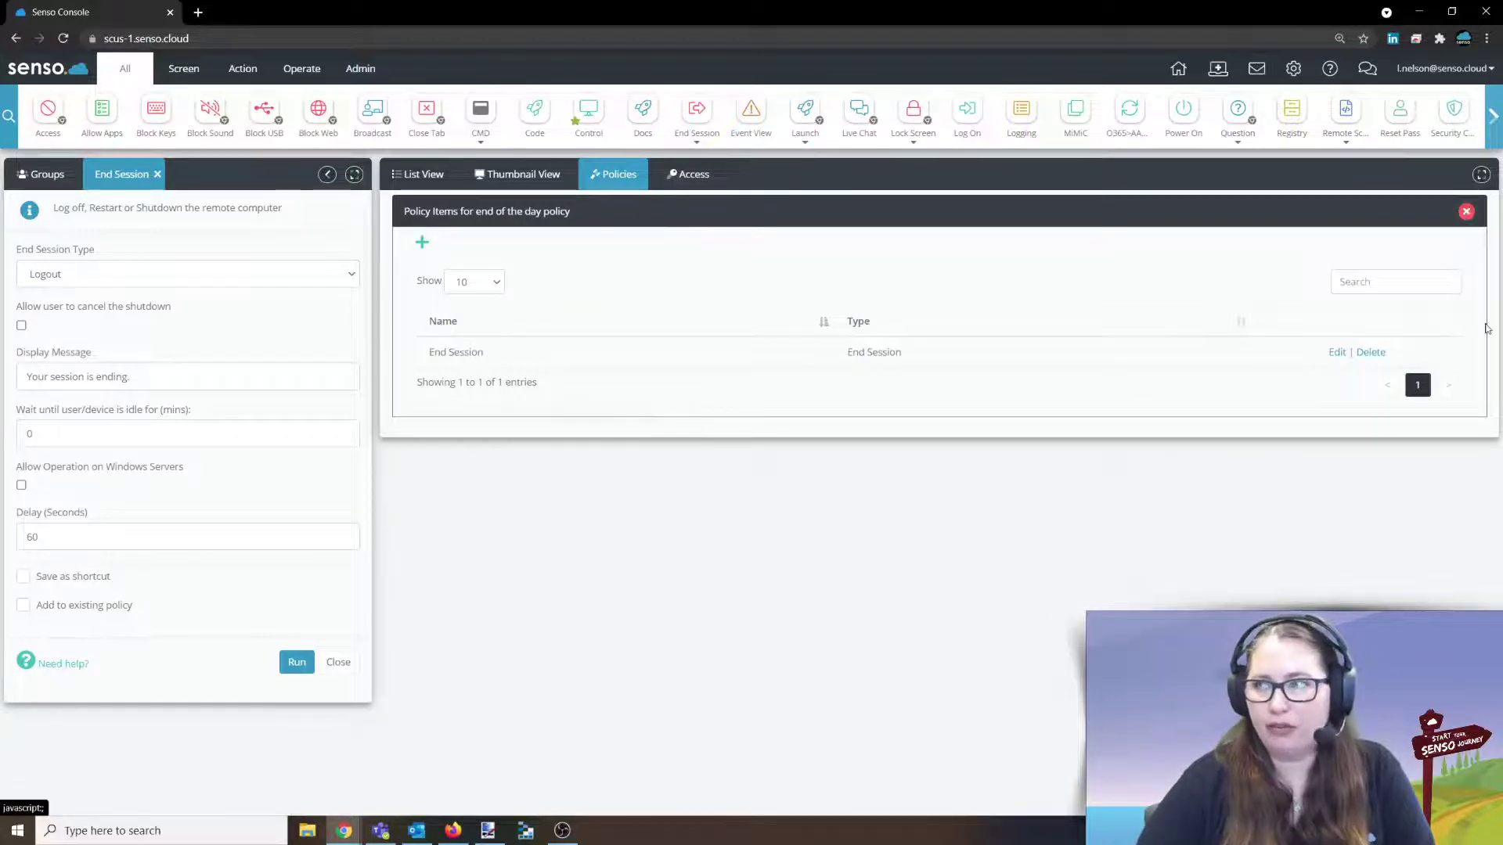
pyautogui.click(1466, 214)
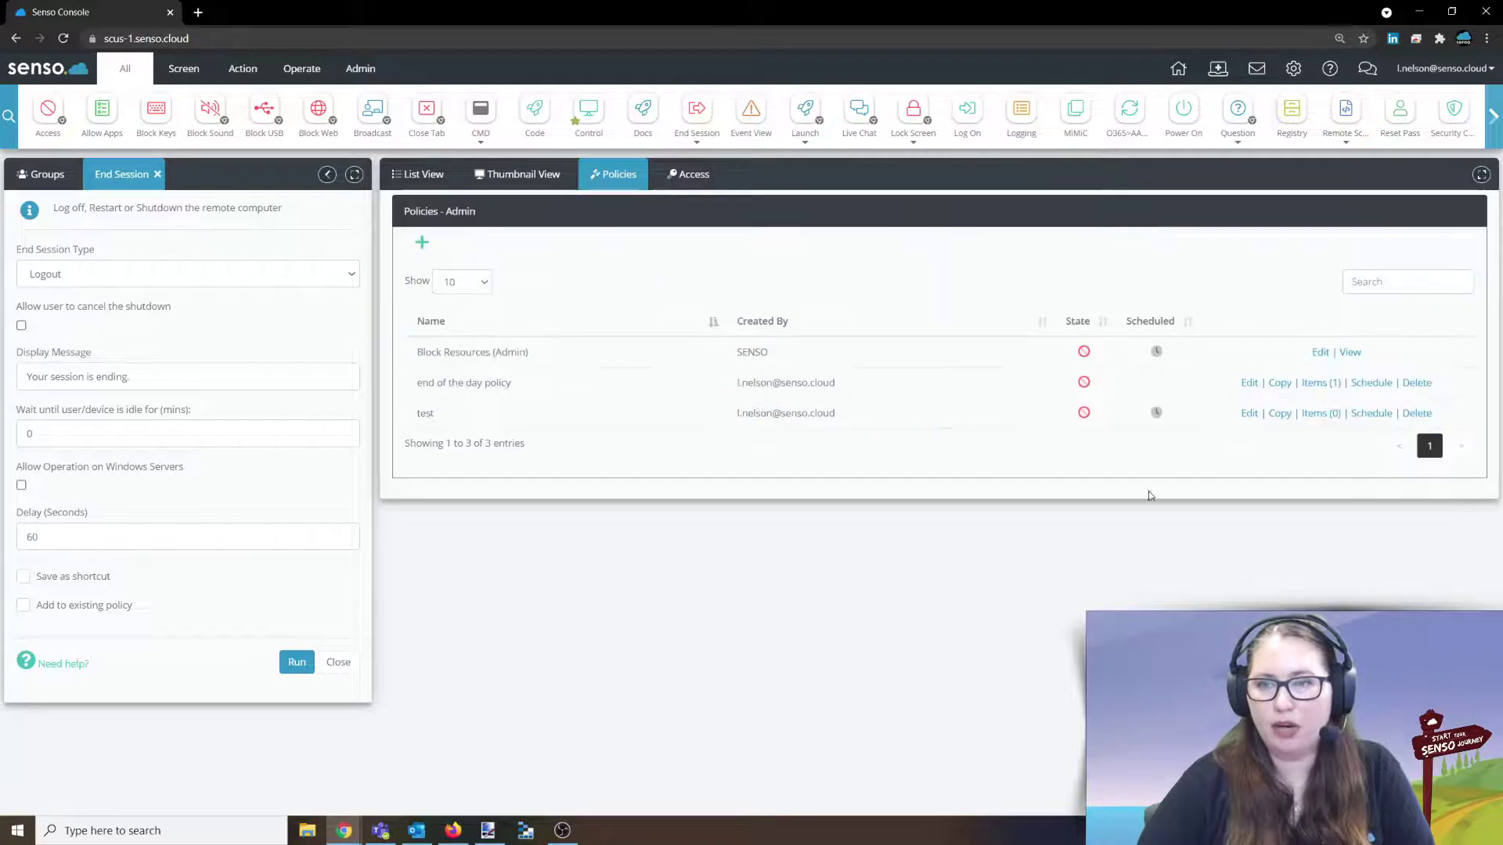
pyautogui.click(835, 383)
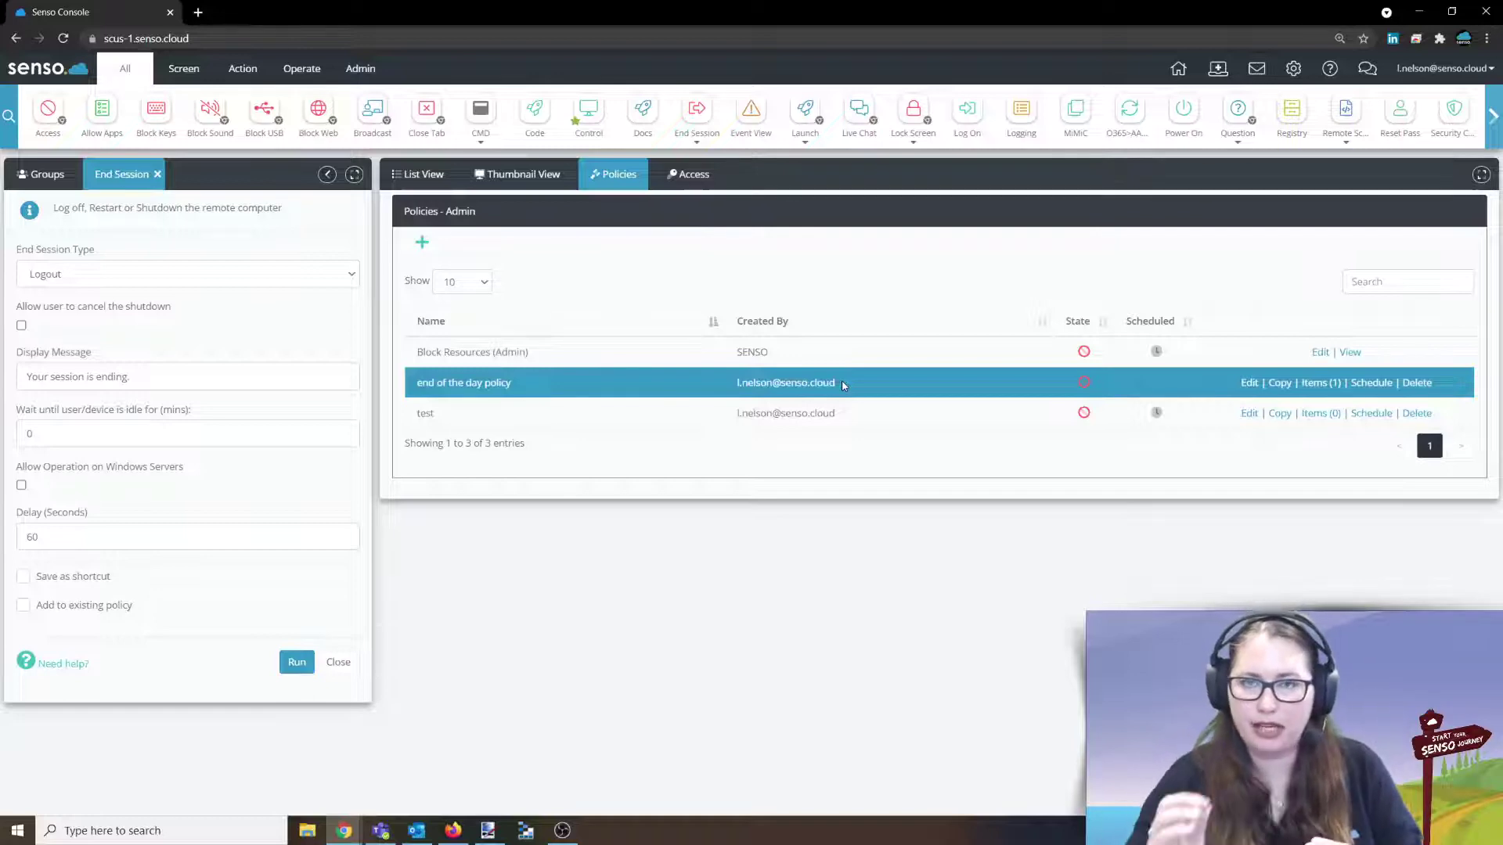
pyautogui.click(1374, 383)
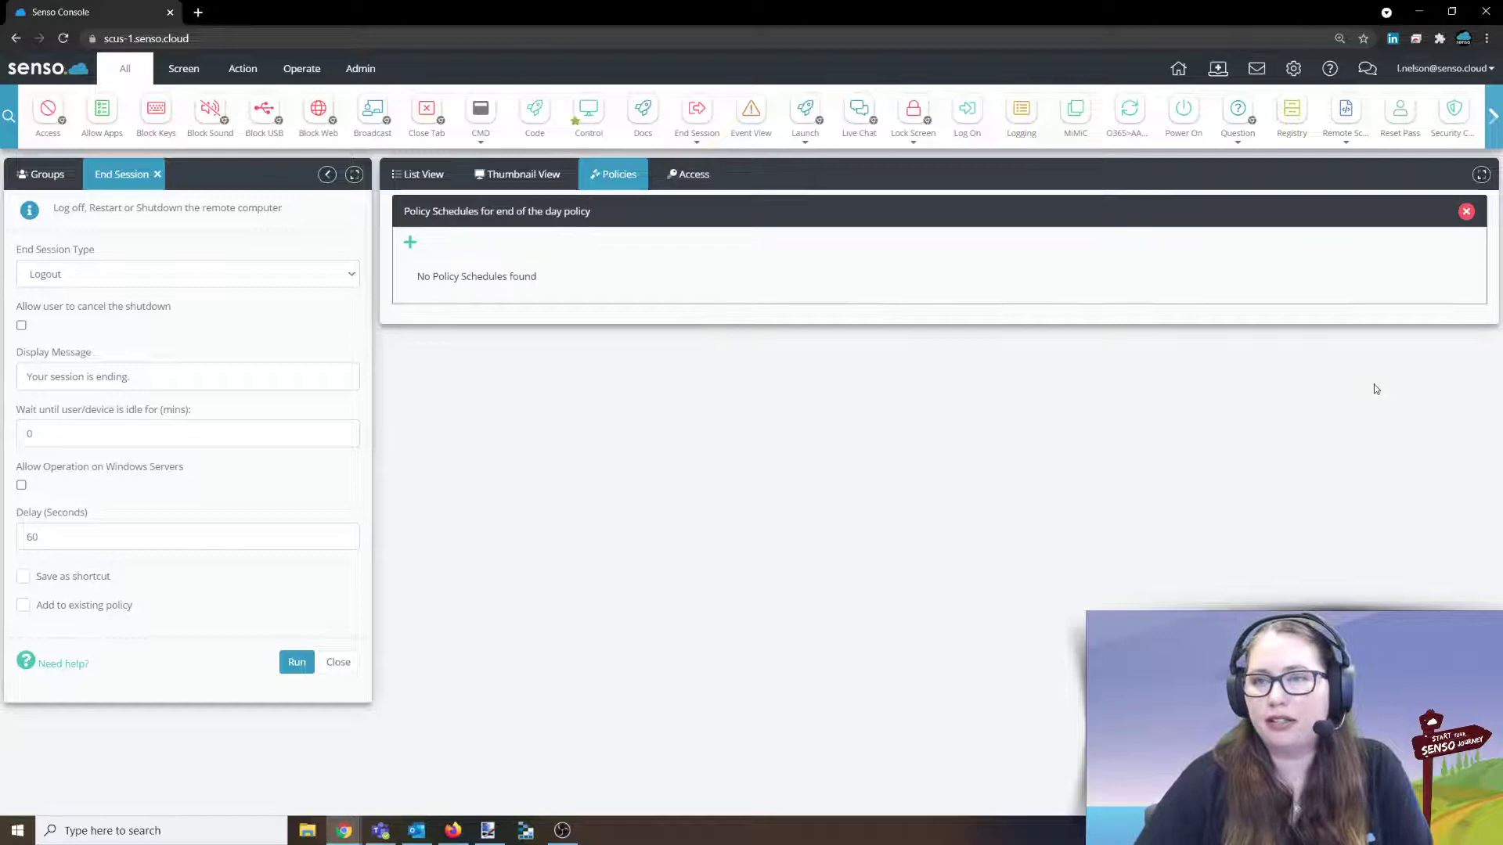
pyautogui.click(409, 242)
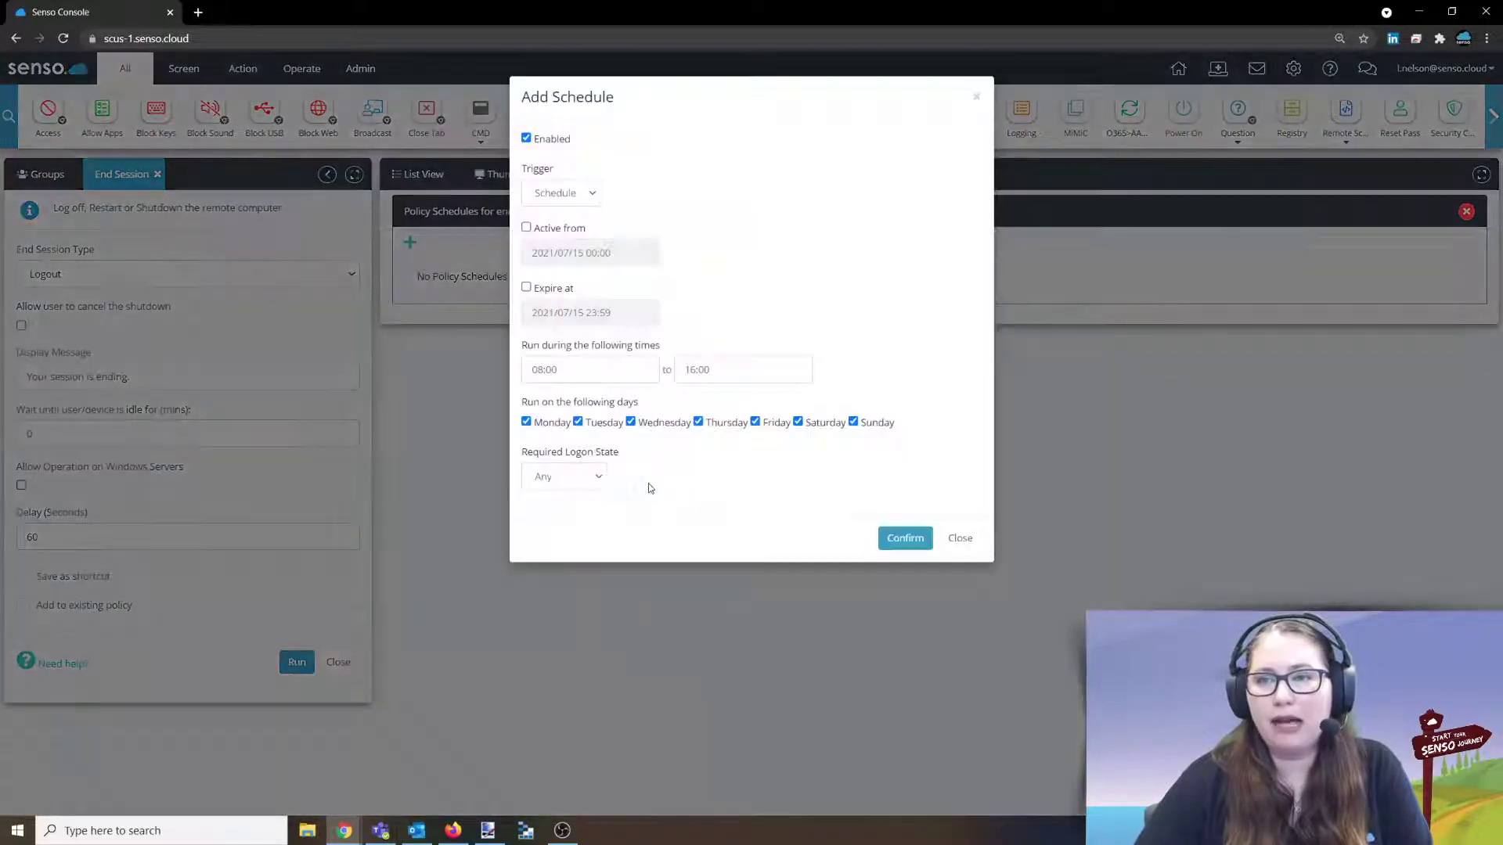
pyautogui.click(595, 188)
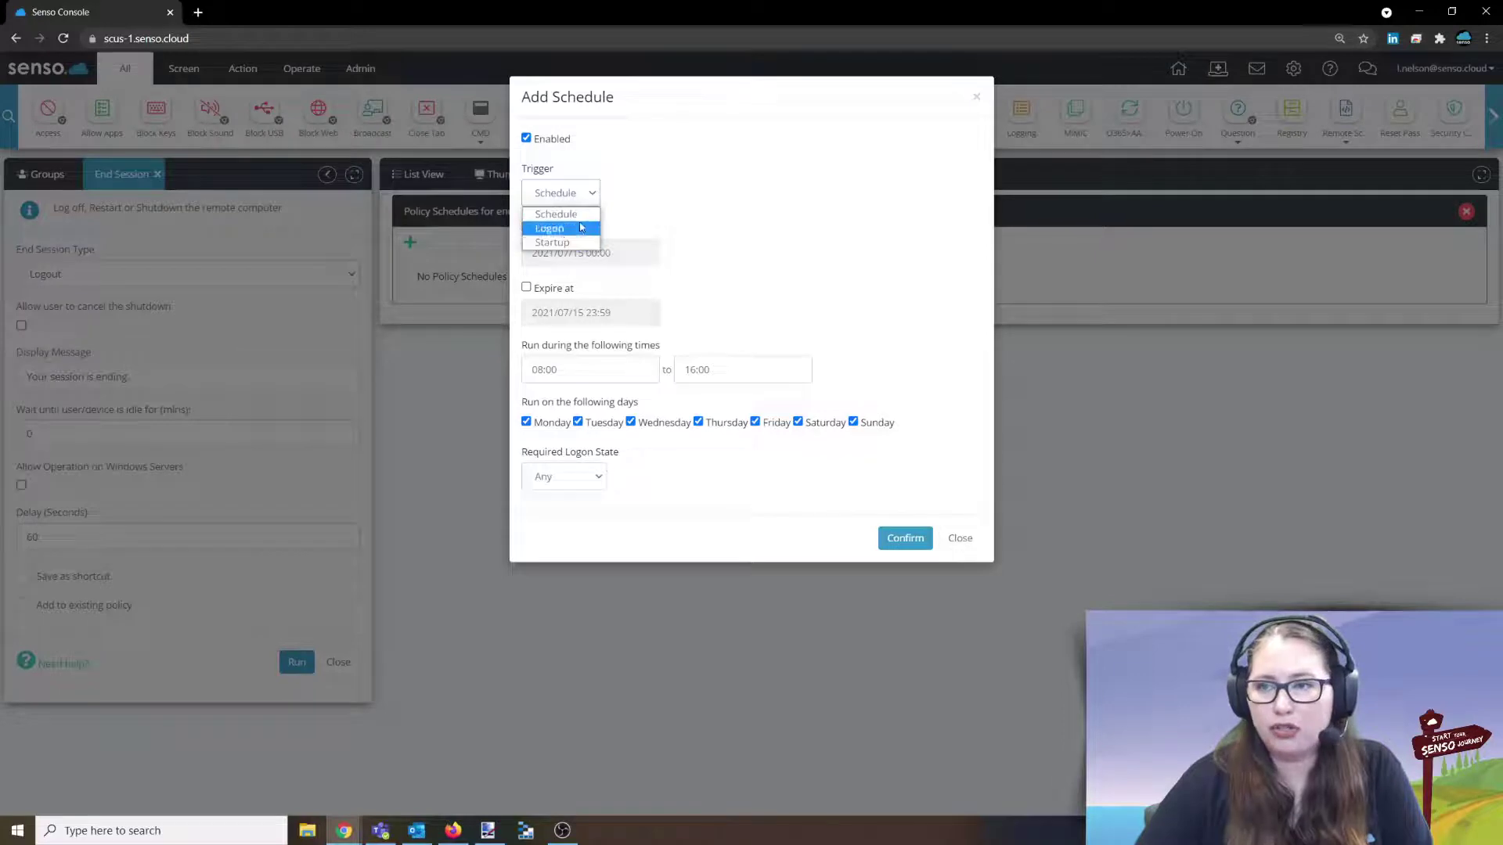
pyautogui.click(581, 216)
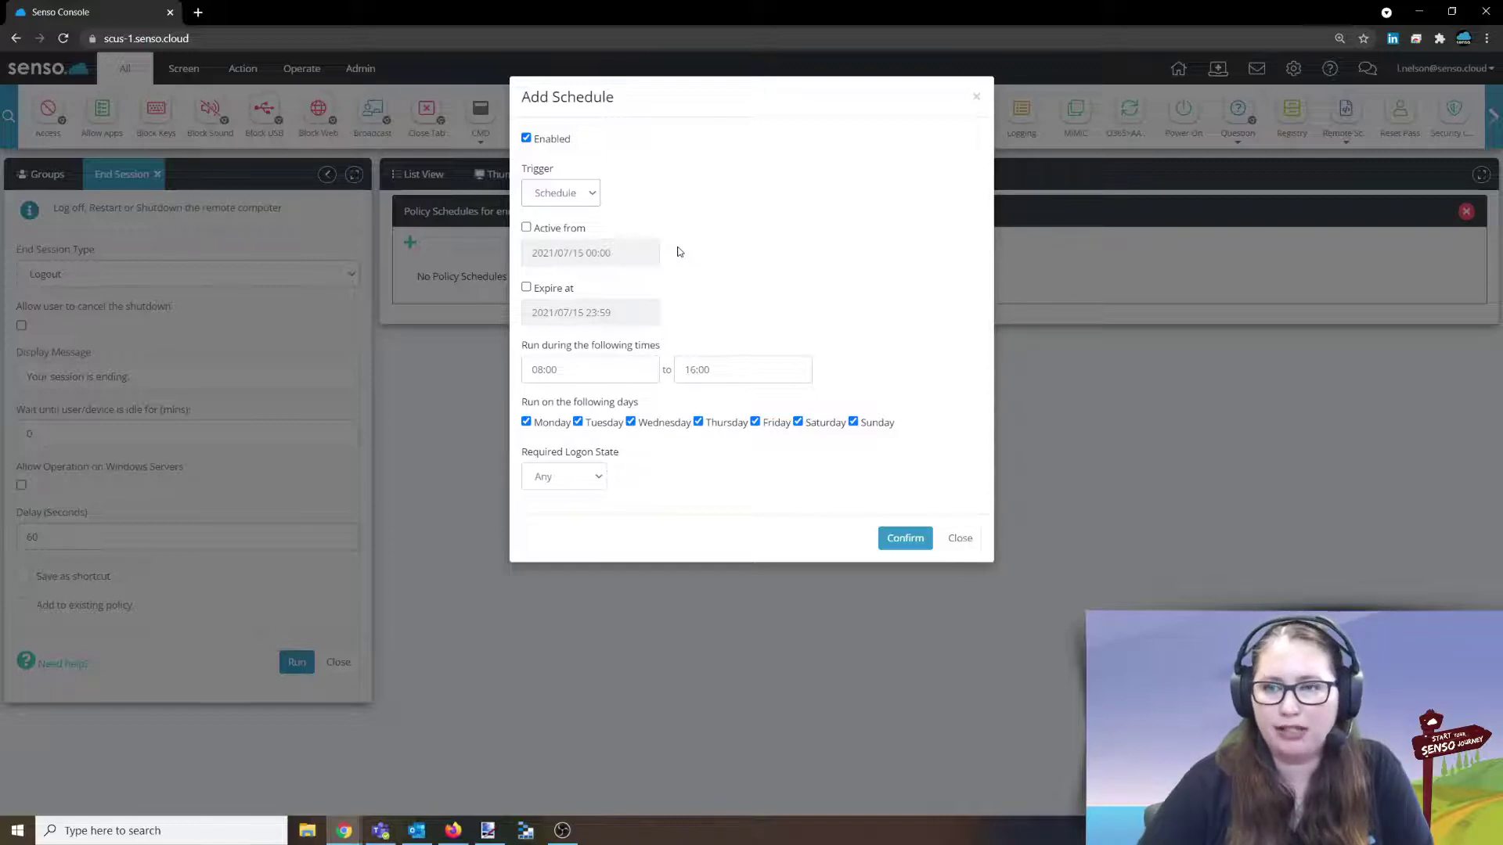
# Set the schedule start time to 14:00.
pyautogui.click(611, 372)
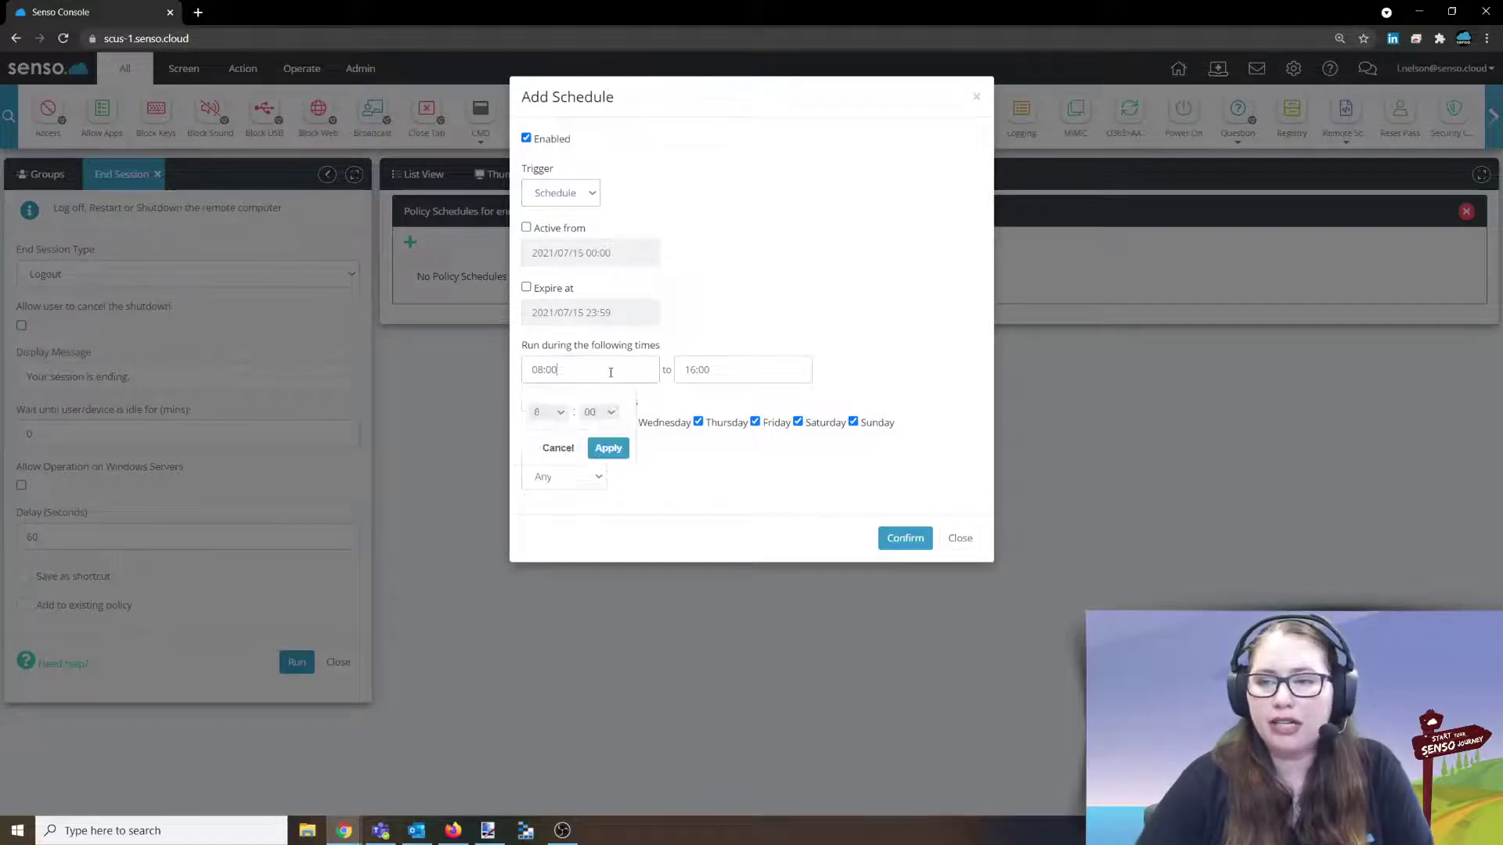
pyautogui.click(562, 413)
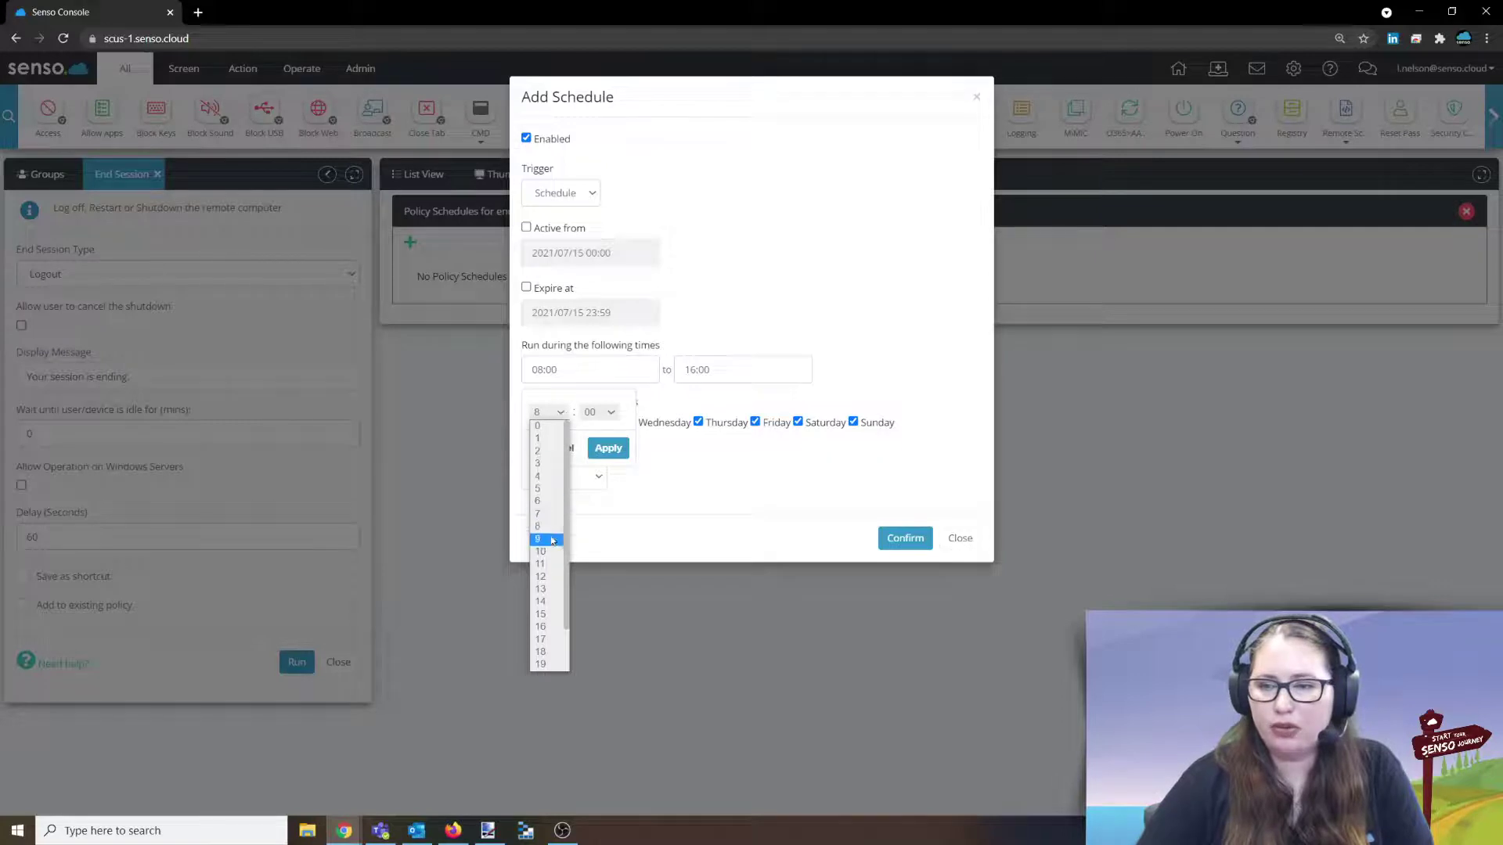
pyautogui.click(551, 601)
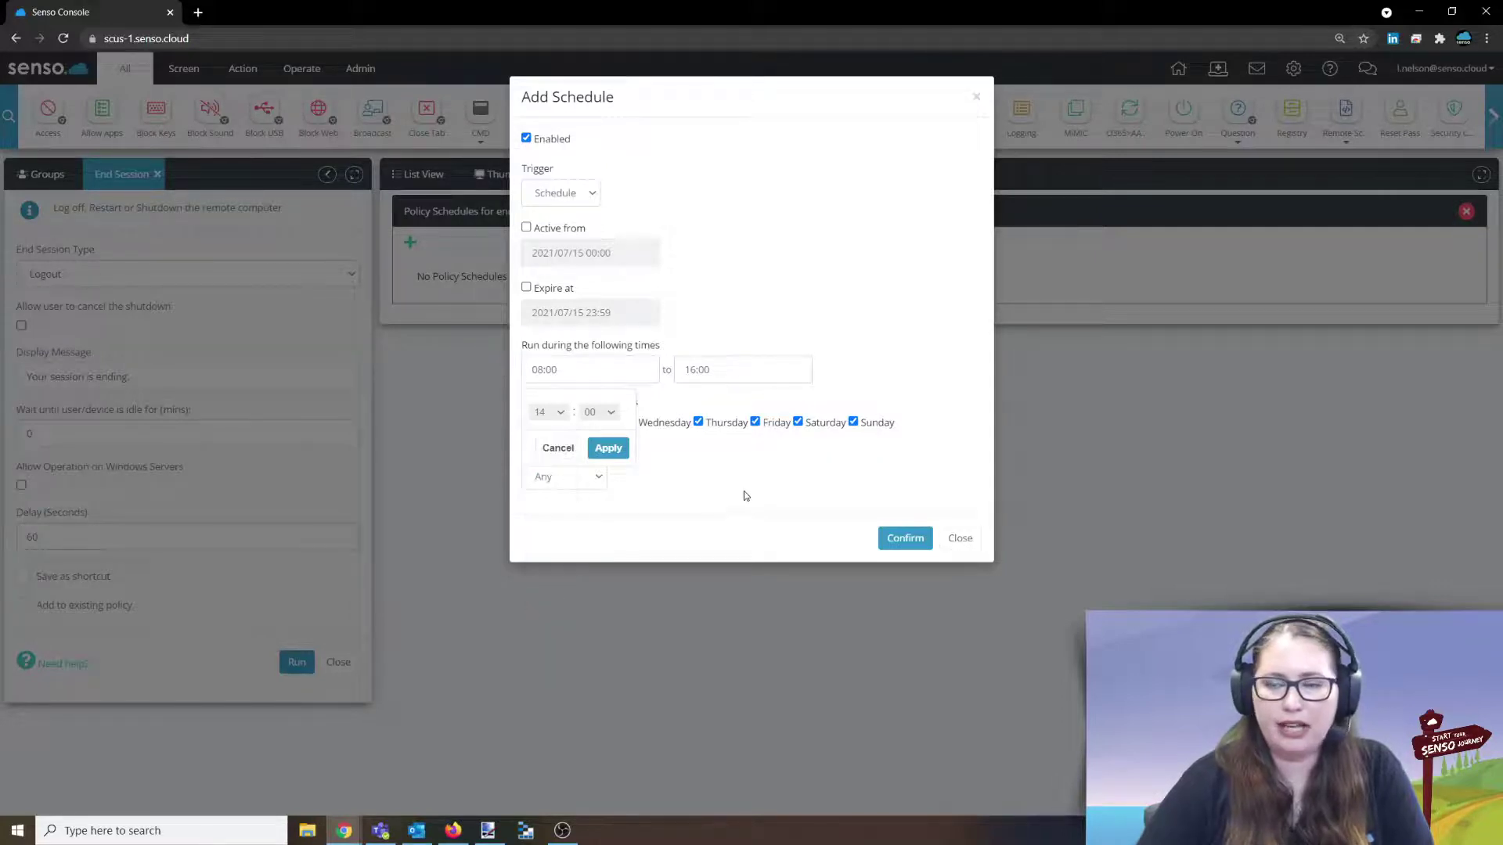
pyautogui.click(608, 448)
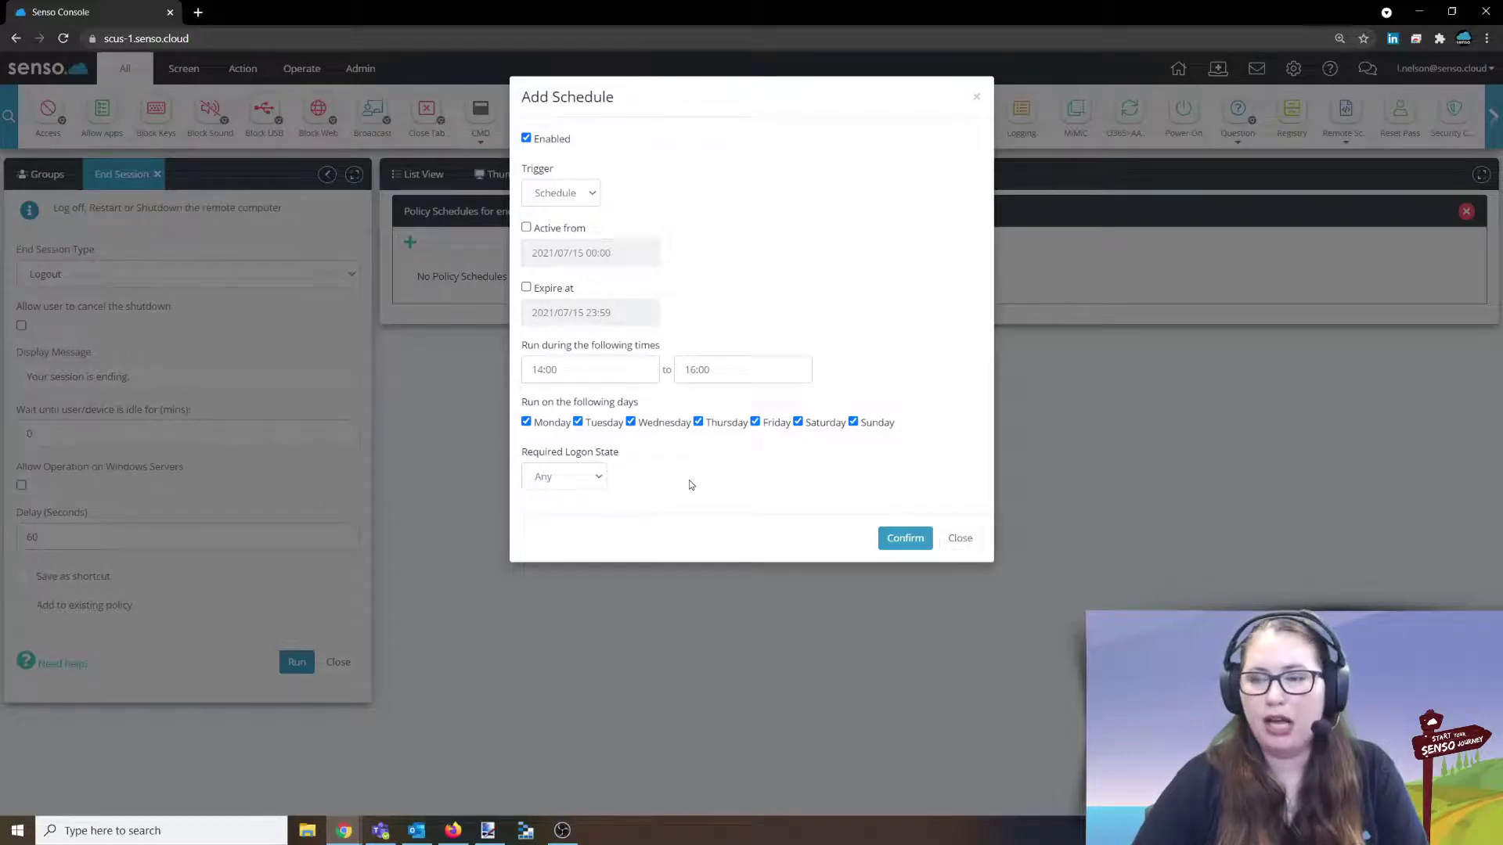
# Set the end time to 14:05 and keep Sunday among the run days.
pyautogui.click(739, 370)
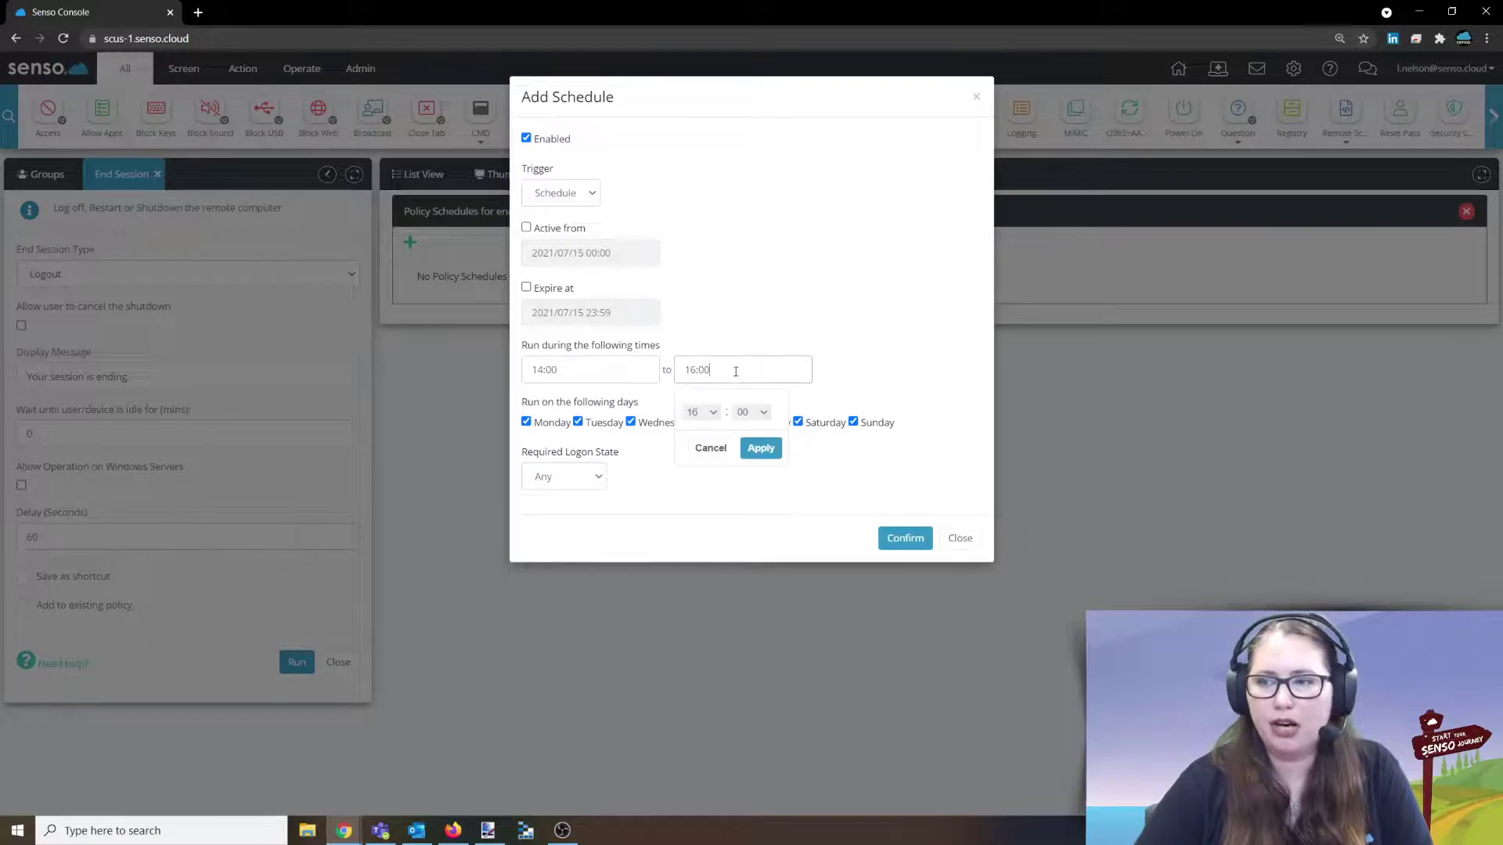
pyautogui.click(713, 416)
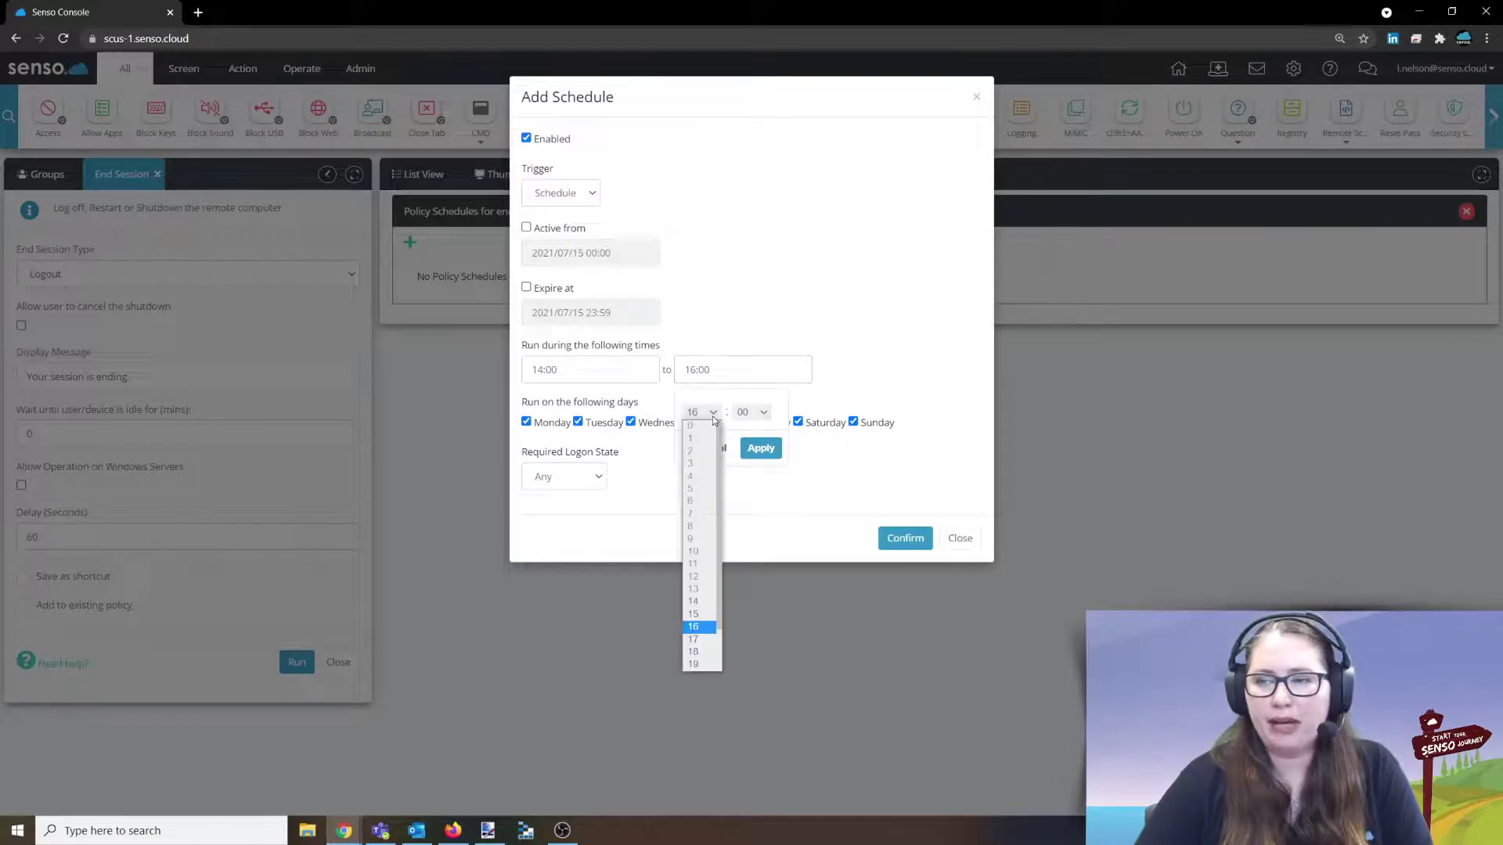
pyautogui.click(705, 591)
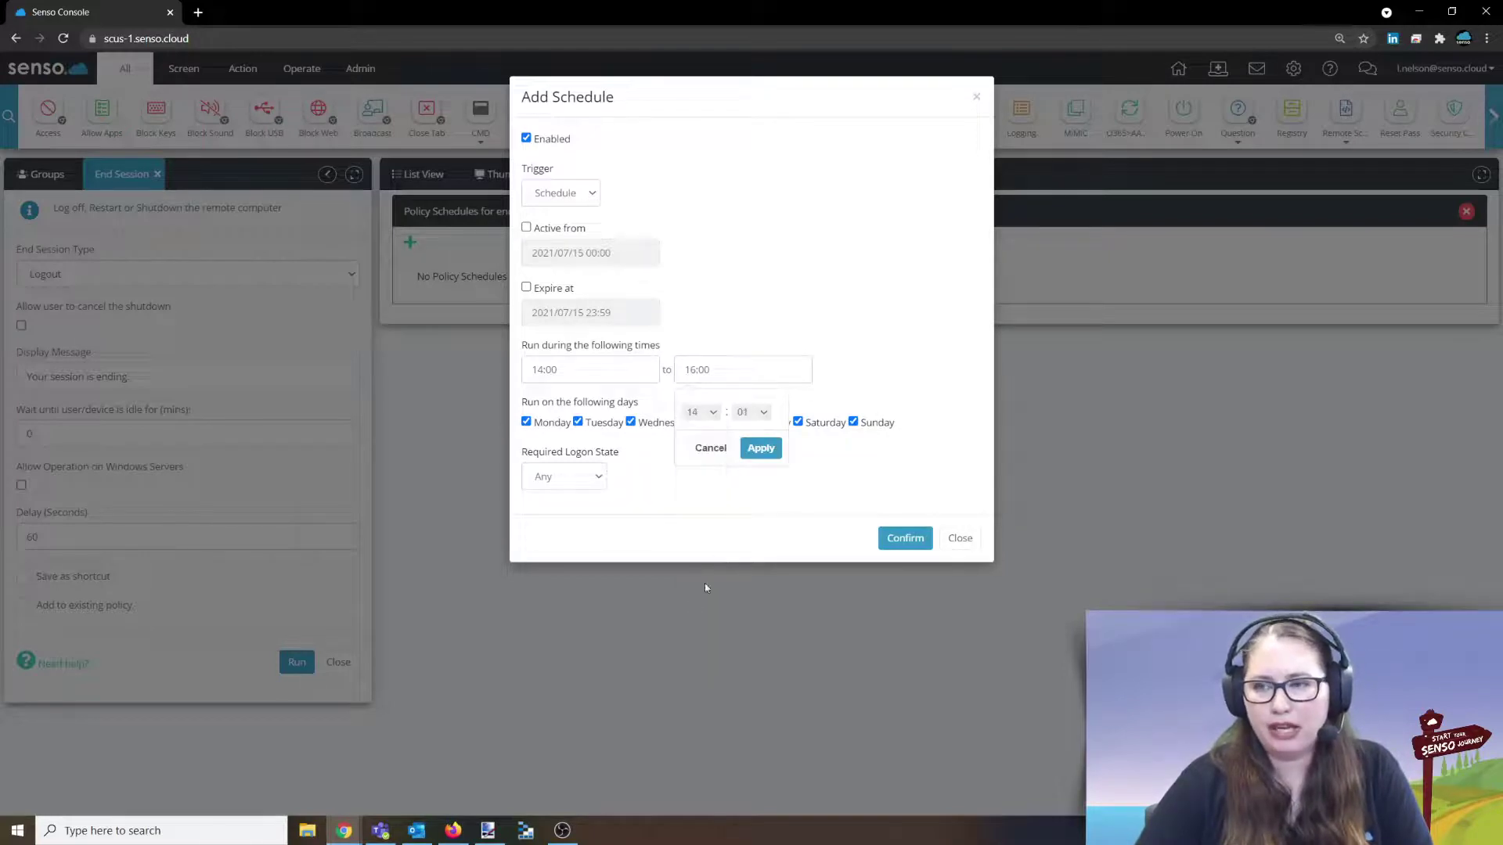
pyautogui.click(748, 415)
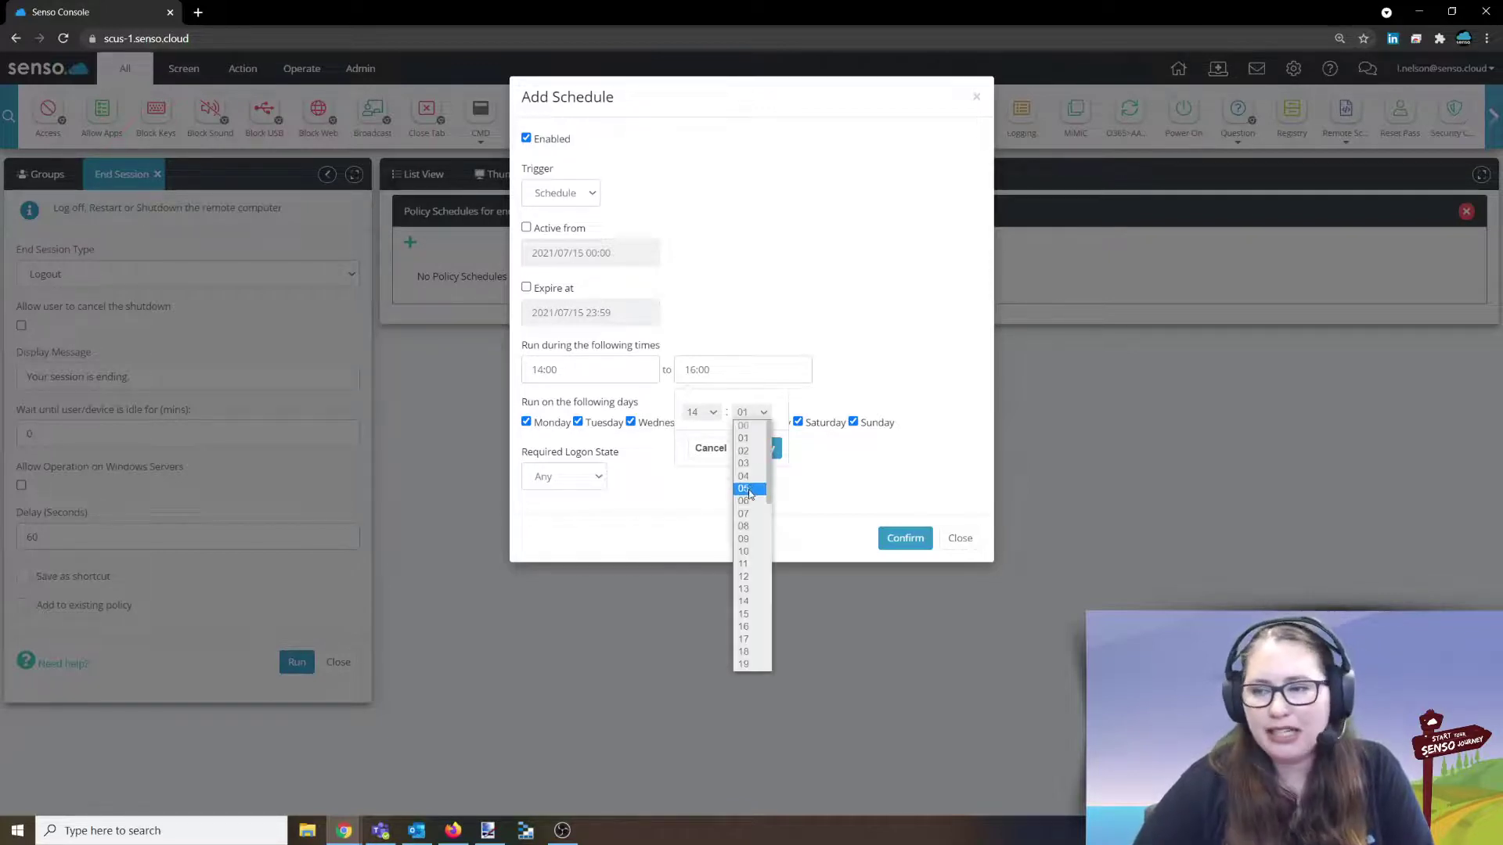
pyautogui.click(745, 489)
pyautogui.click(758, 448)
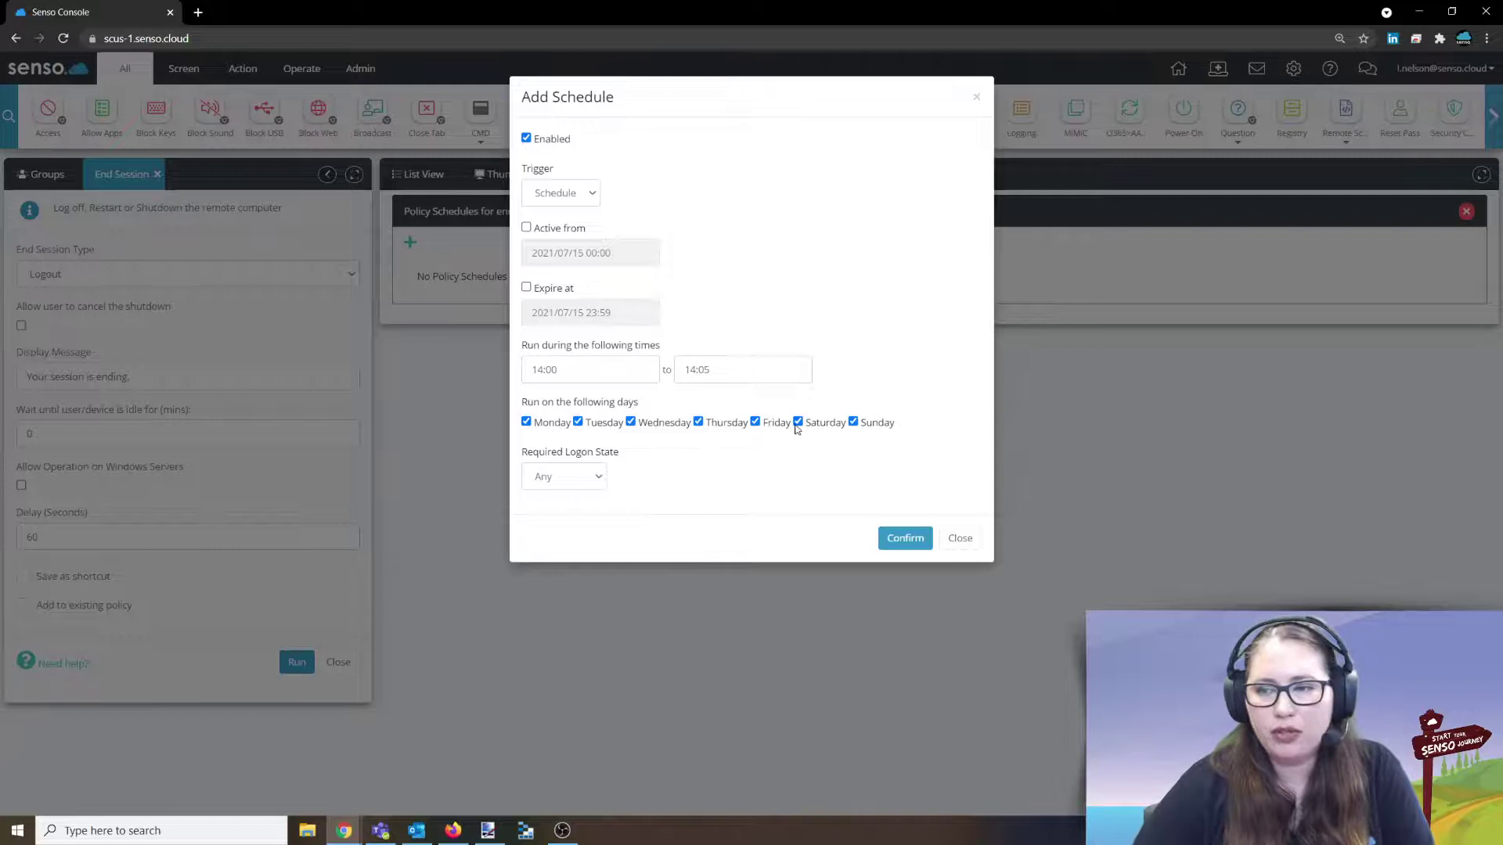
pyautogui.click(853, 423)
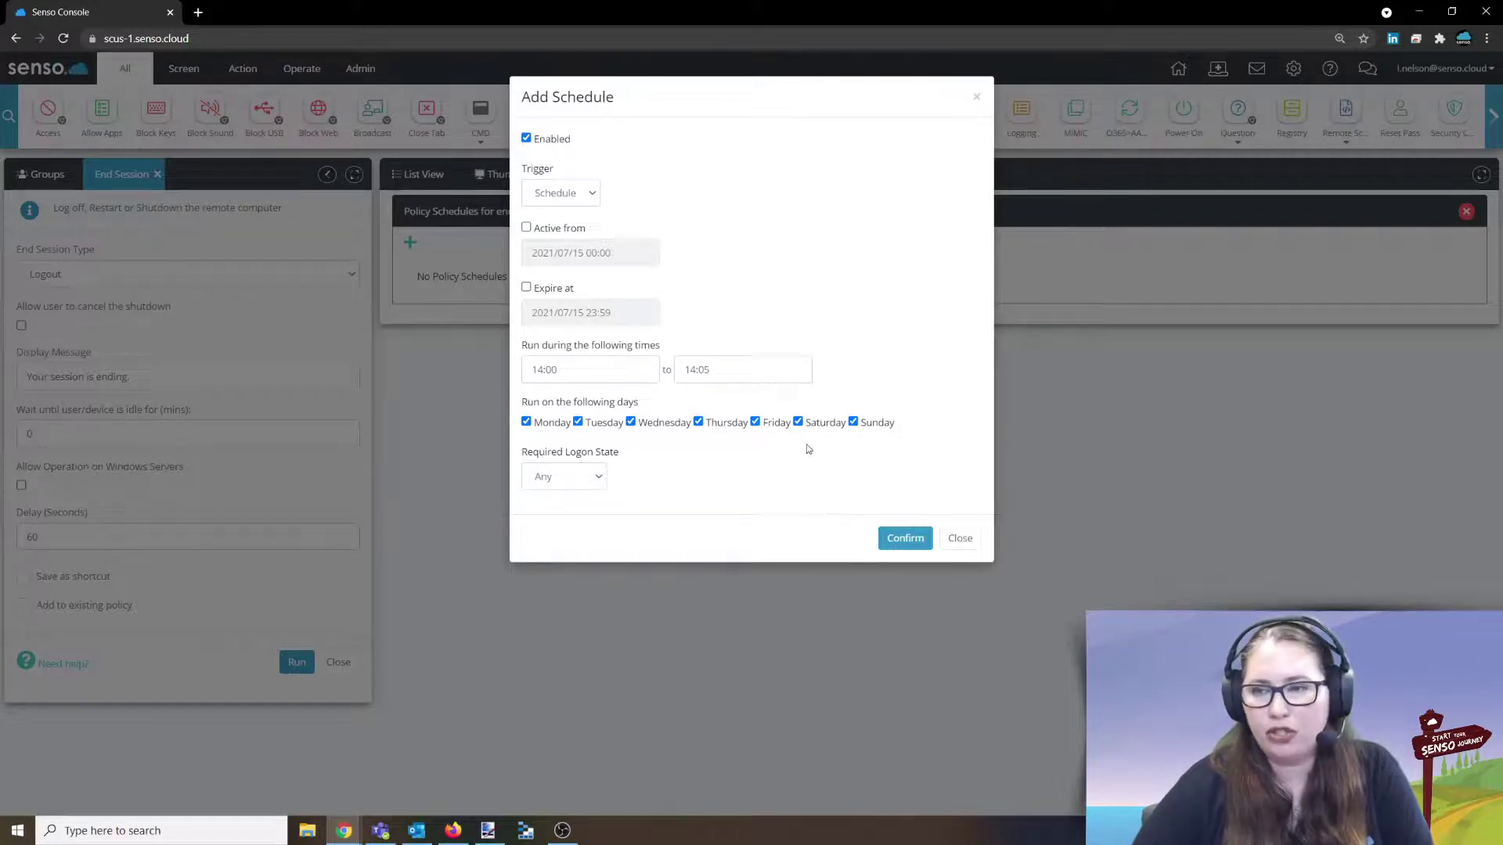
# Keep the required logon state at Any and confirm the everyday 14:00–14:05 schedule.
pyautogui.click(599, 483)
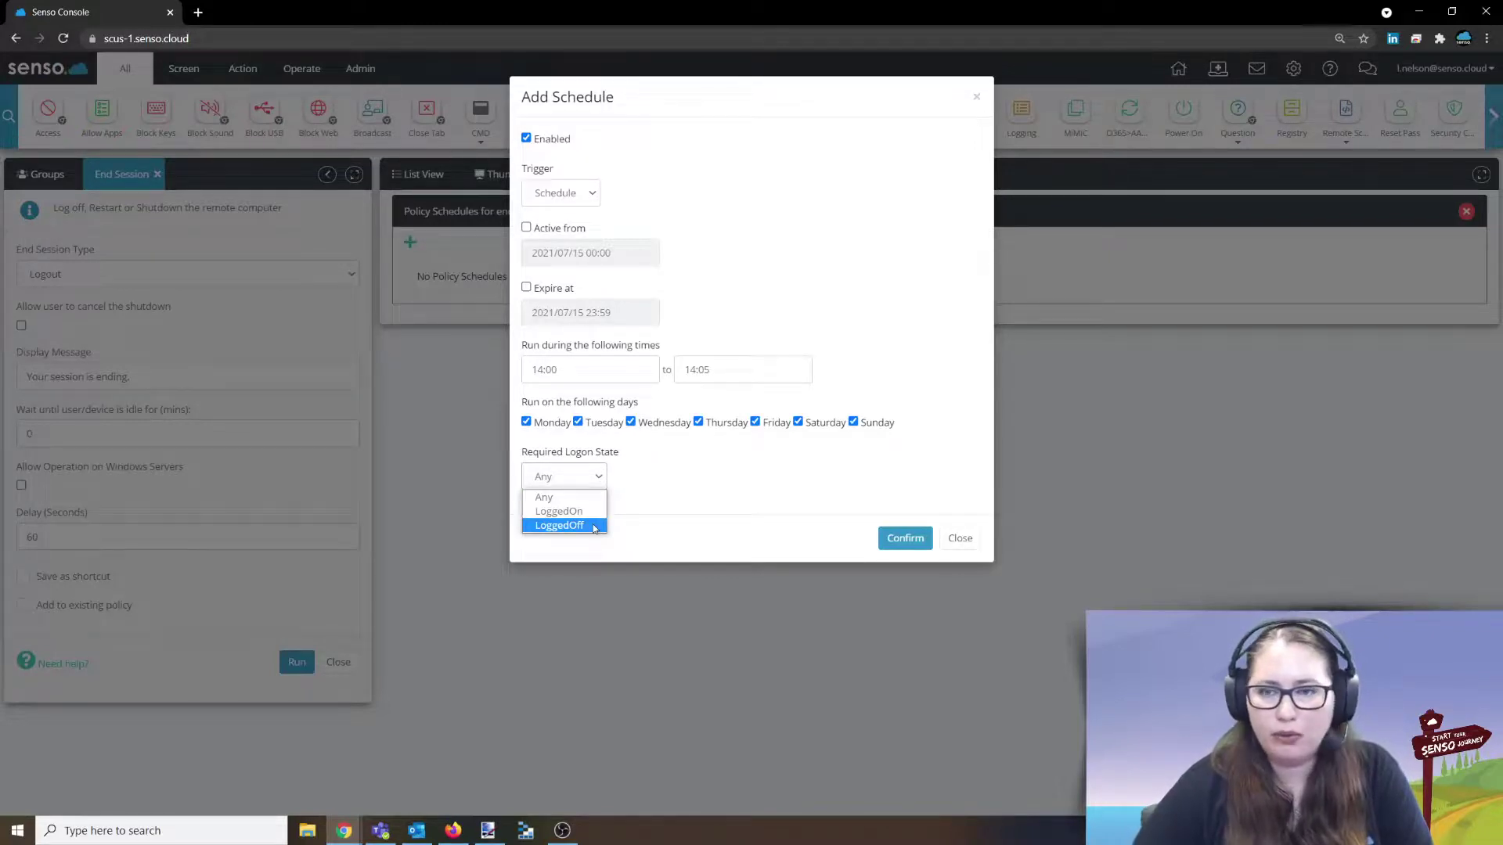
pyautogui.click(576, 498)
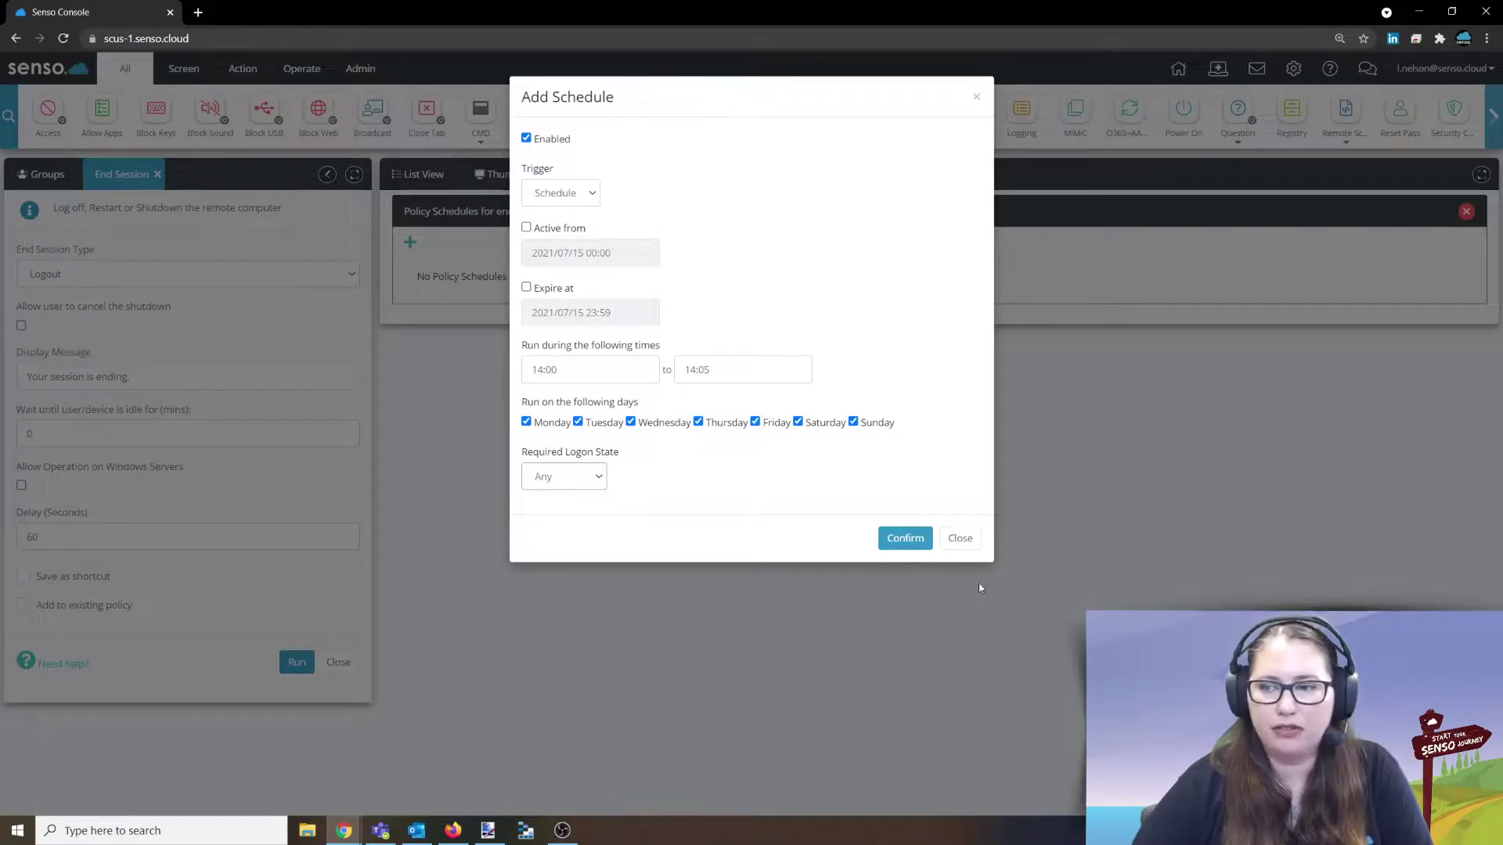
pyautogui.click(905, 537)
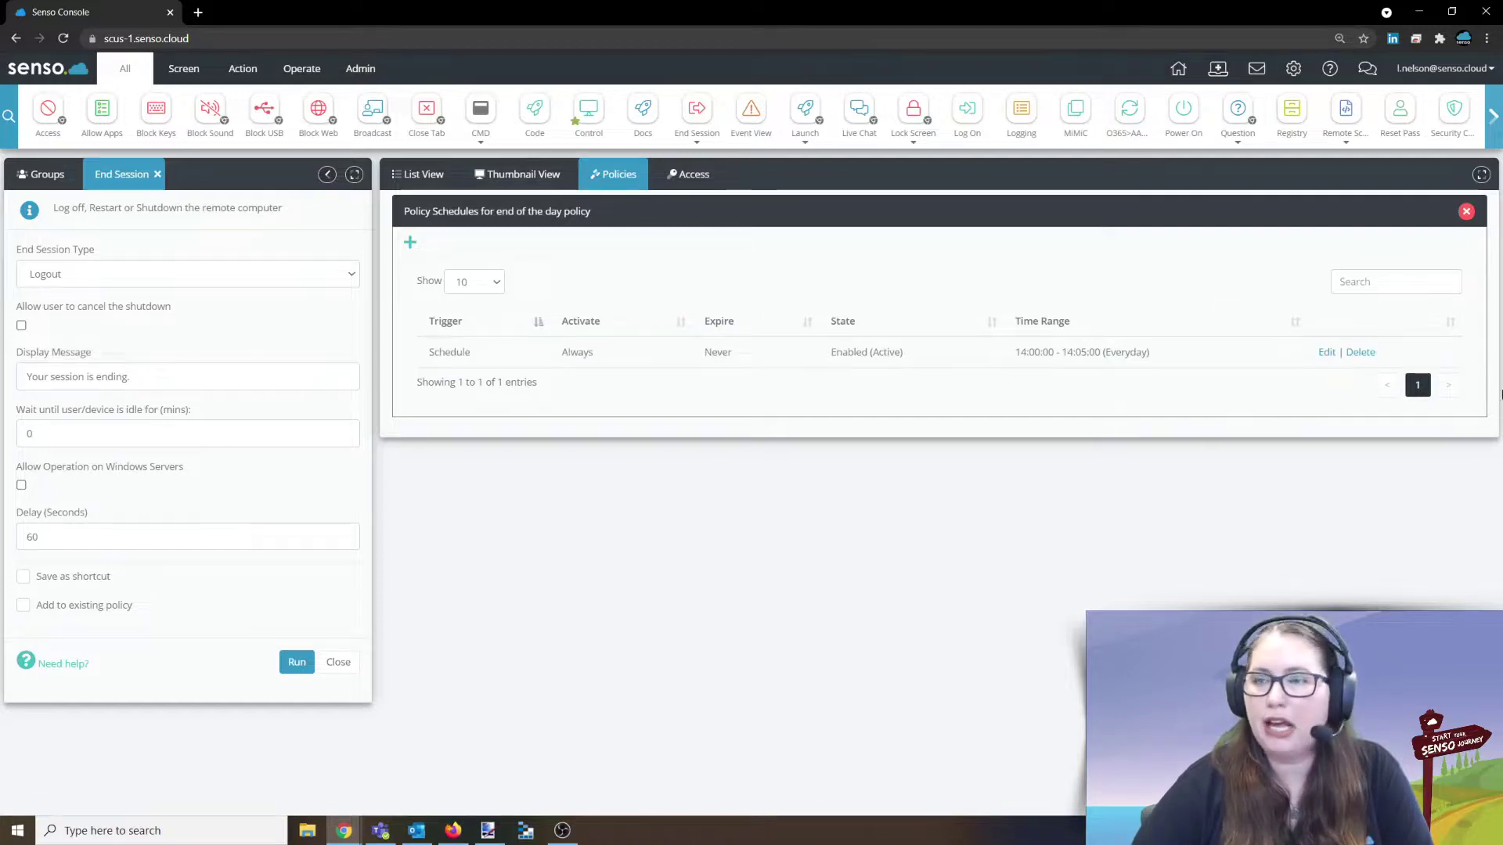
# Mark the end of the day policy Enabled, then show the USOFFICEPC-1 and USOFFICEPC-2 thumbnails.
pyautogui.click(1466, 212)
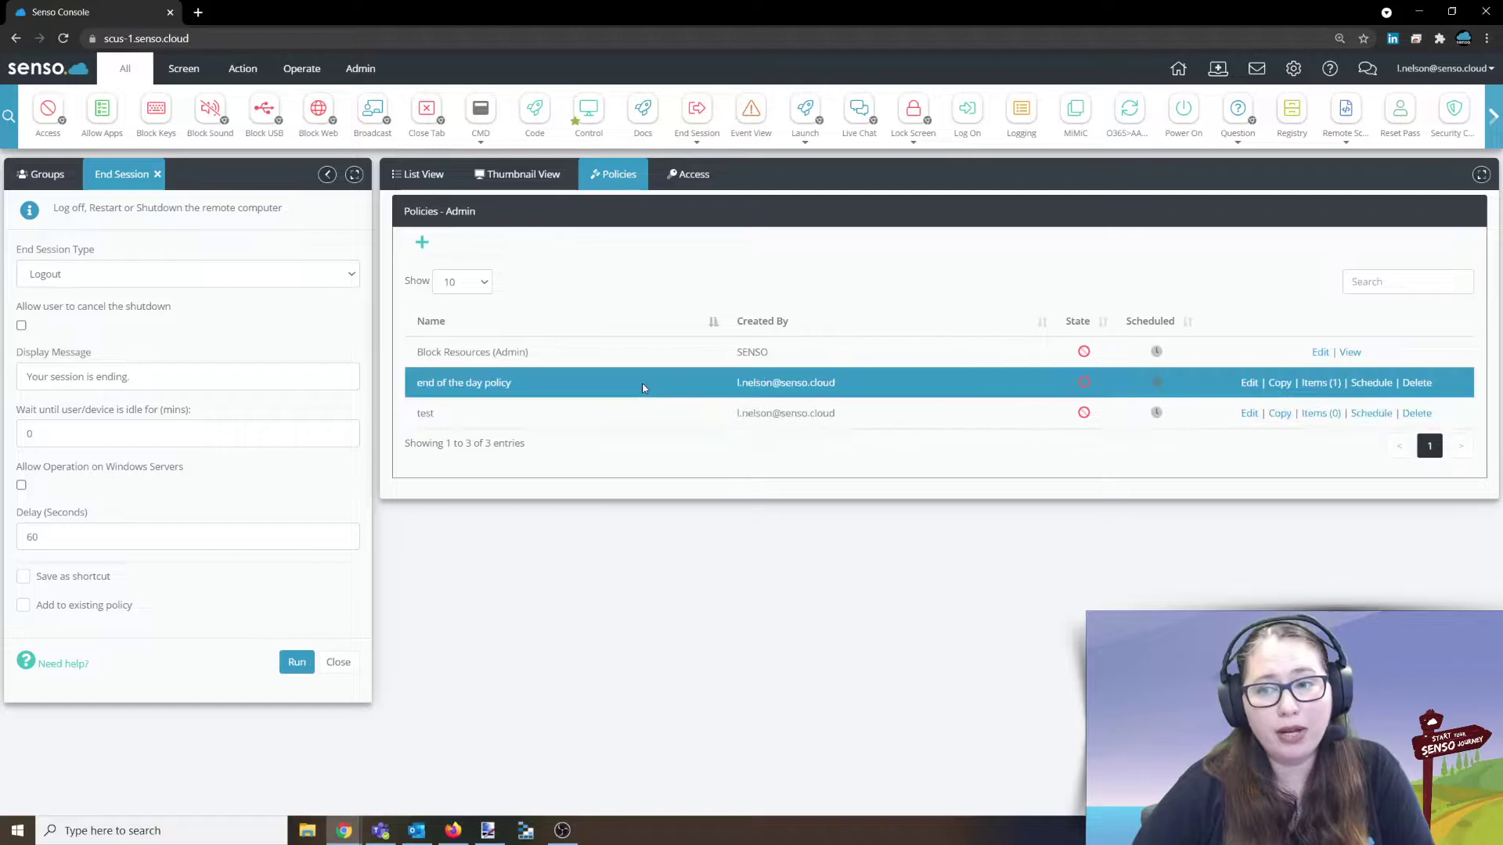
pyautogui.click(1250, 383)
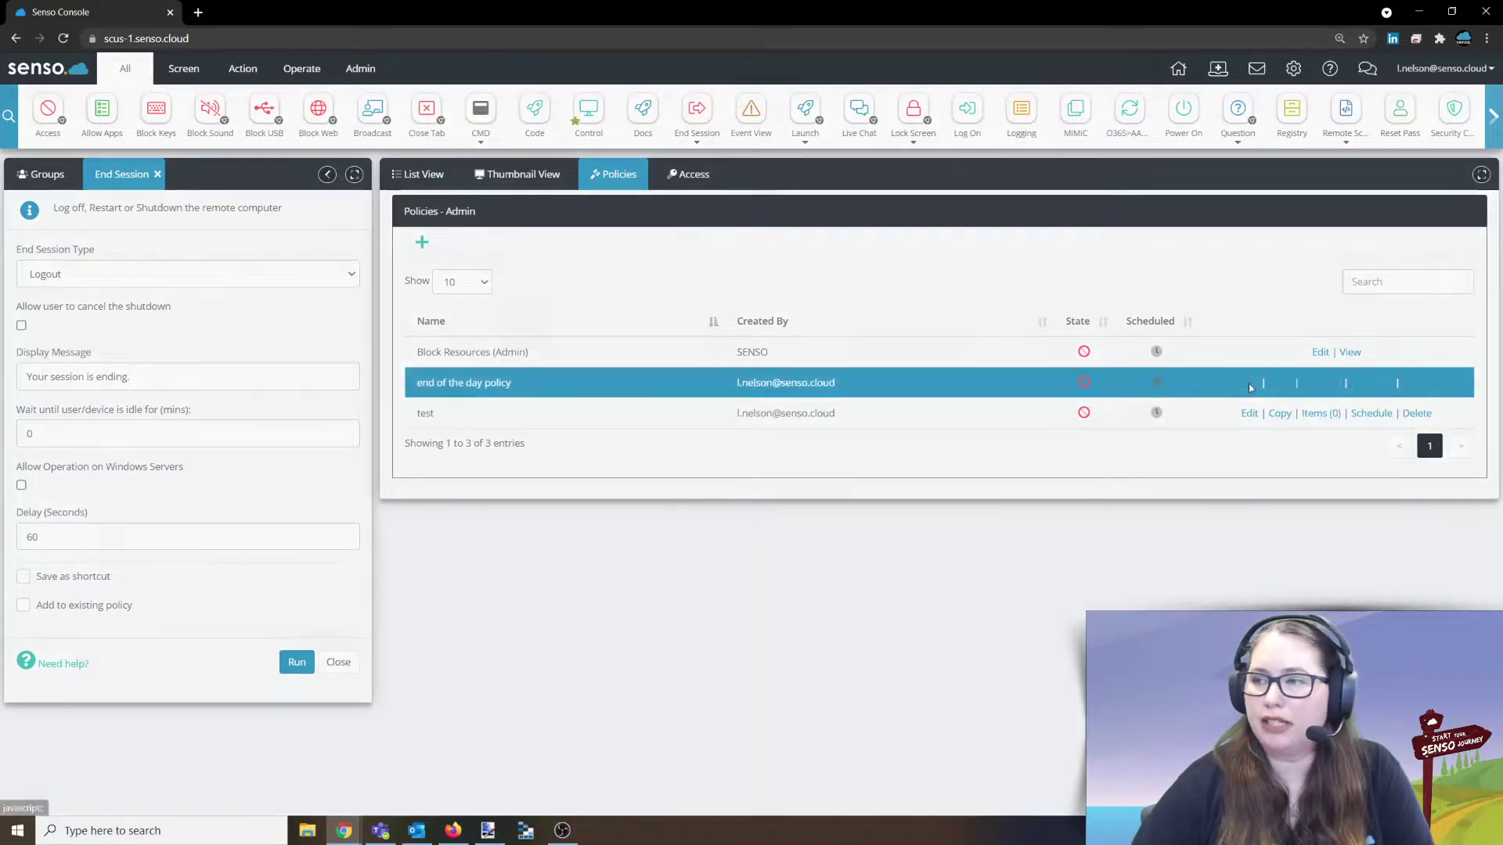
pyautogui.click(528, 193)
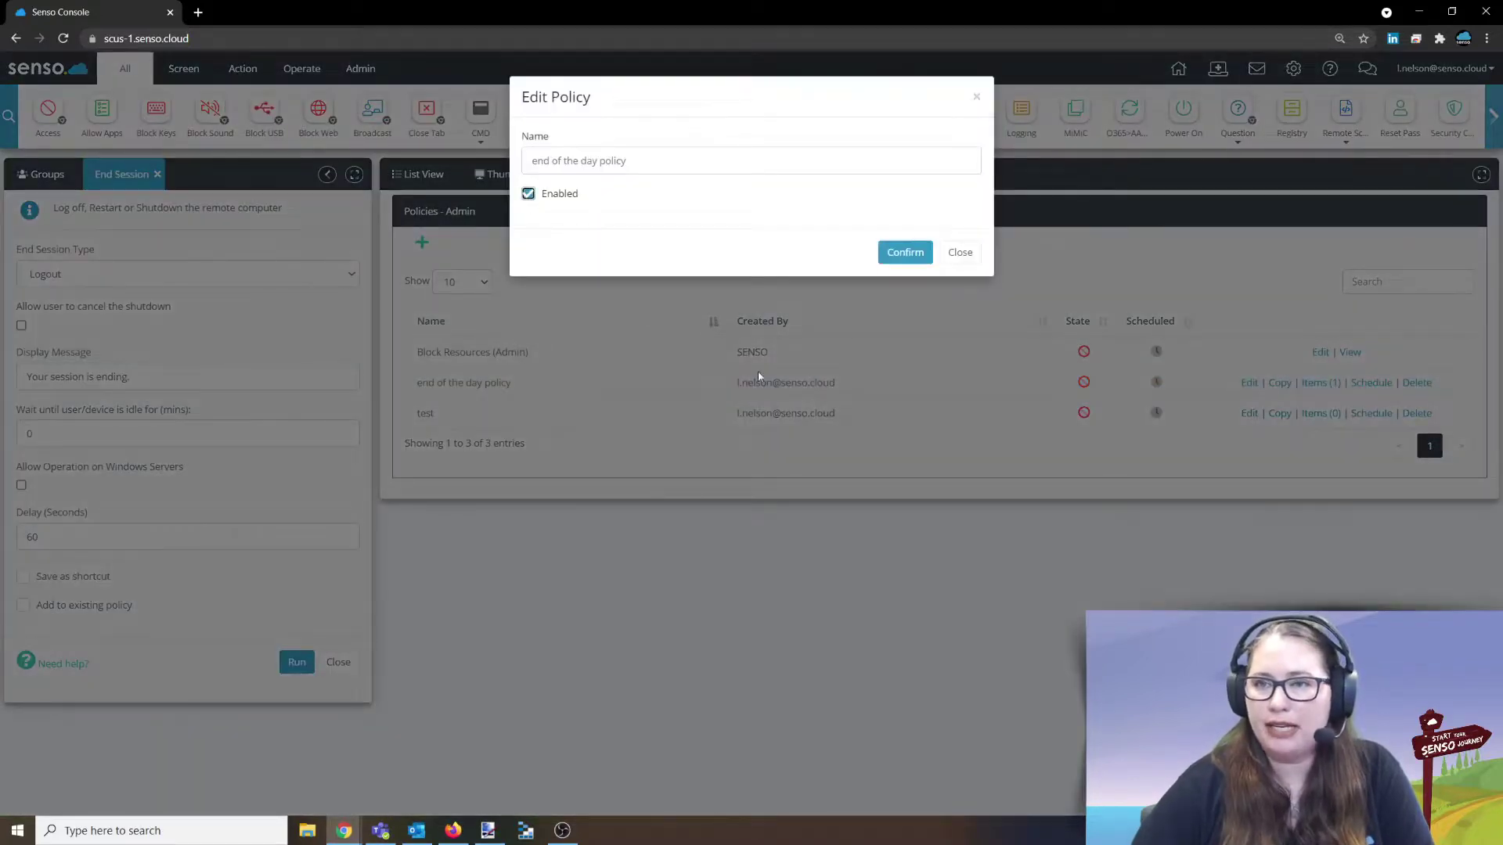
pyautogui.click(901, 252)
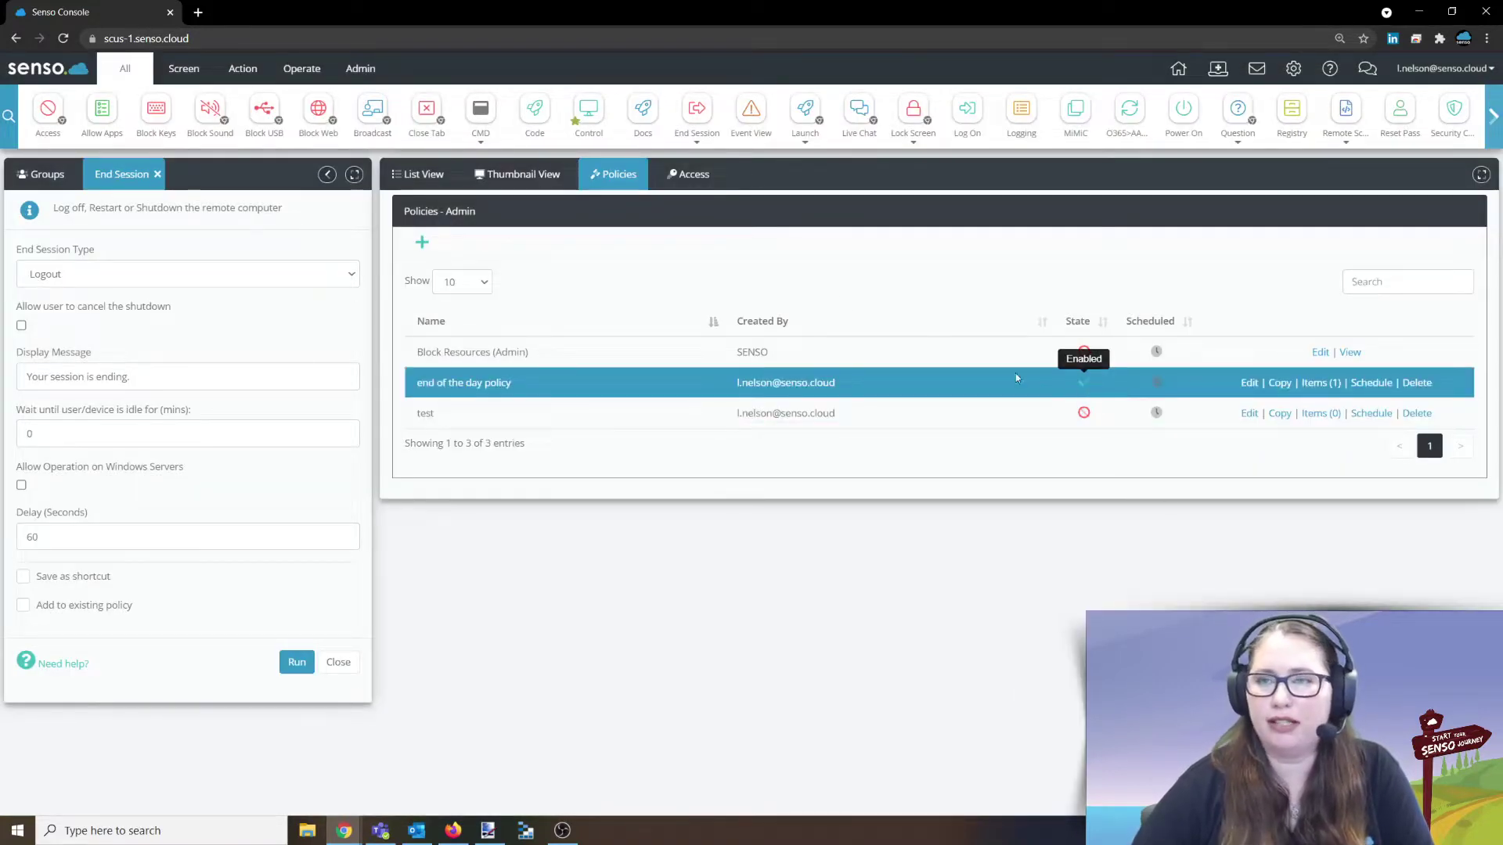
pyautogui.click(542, 180)
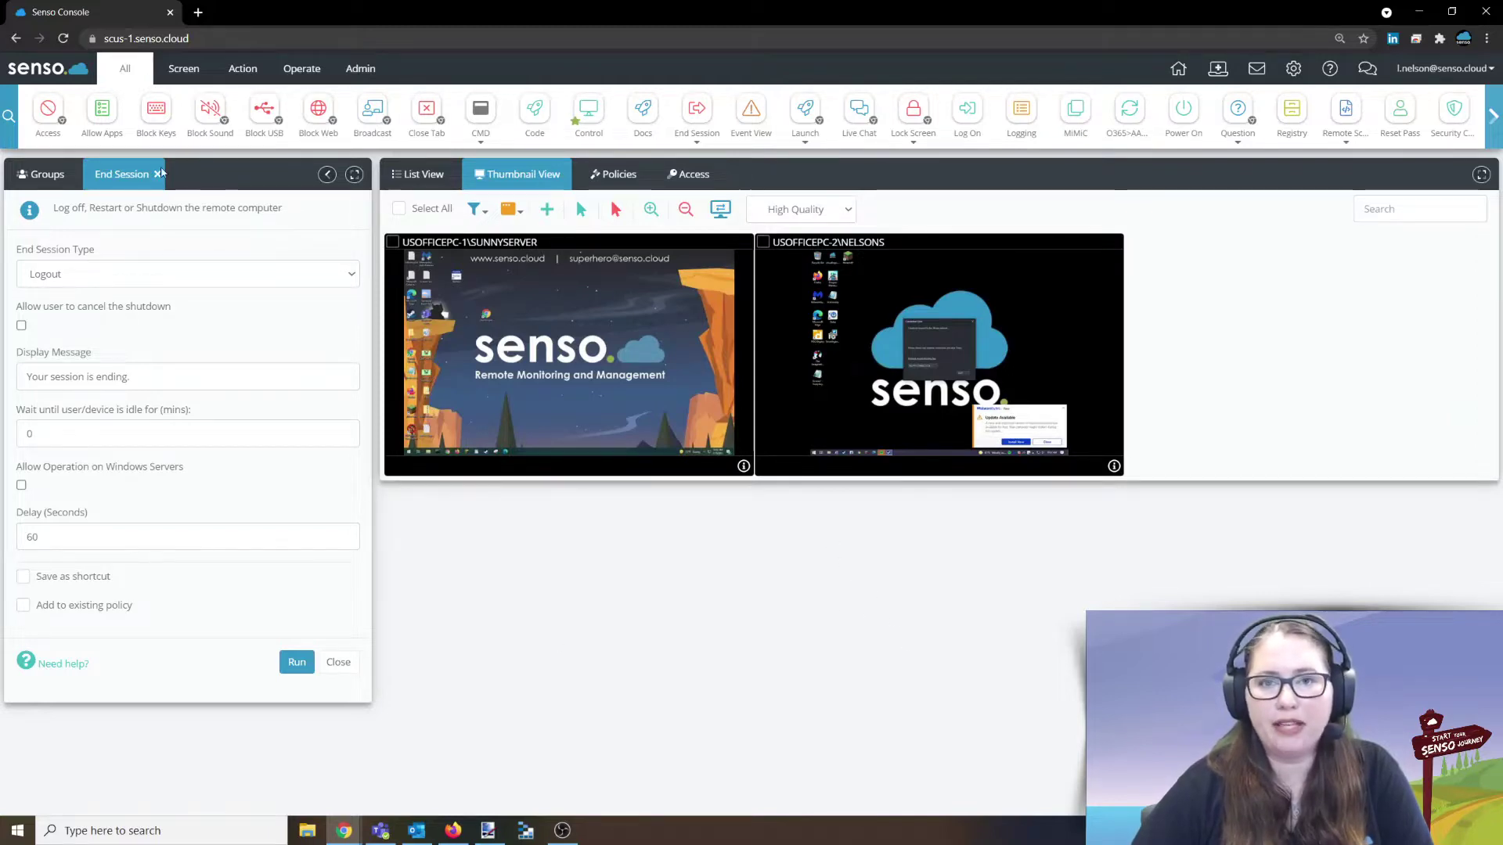
# Close the End Session tab so the Groups tree appears beside the thumbnails.
pyautogui.click(159, 175)
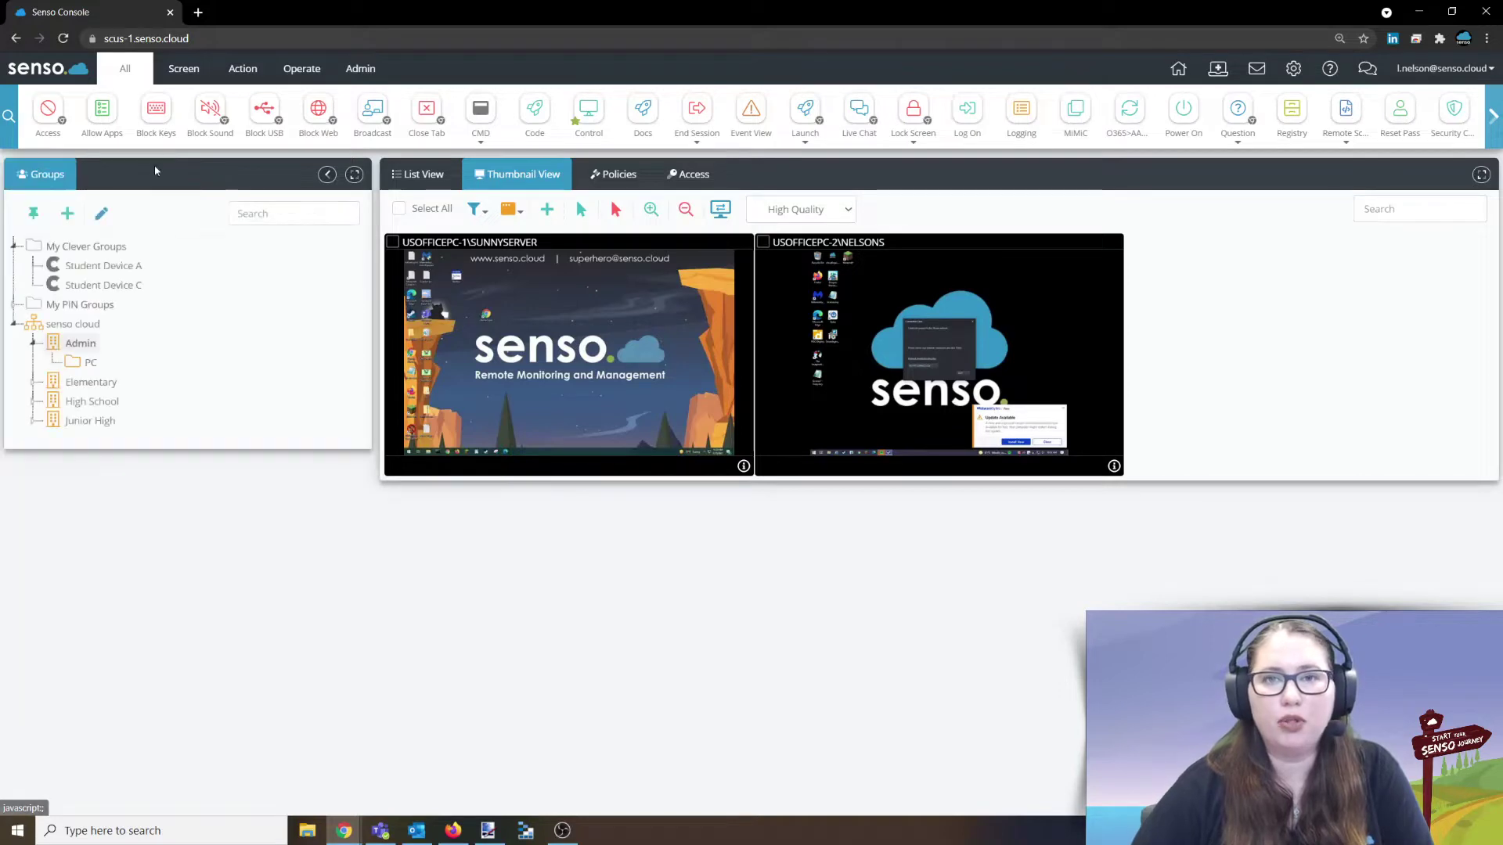